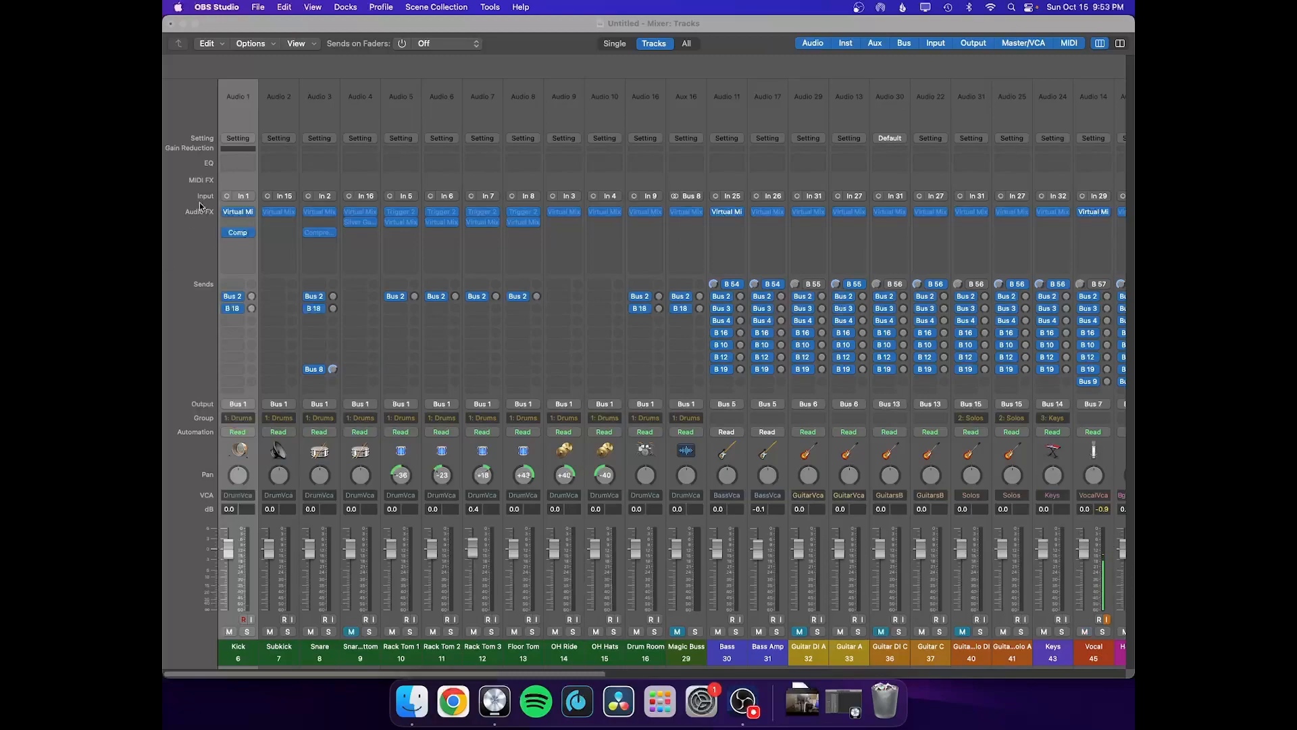
Step: Switch to Logic Pro and open the Save as Template dialog for the current project to view it, cancelling without saving
left_click(289, 27)
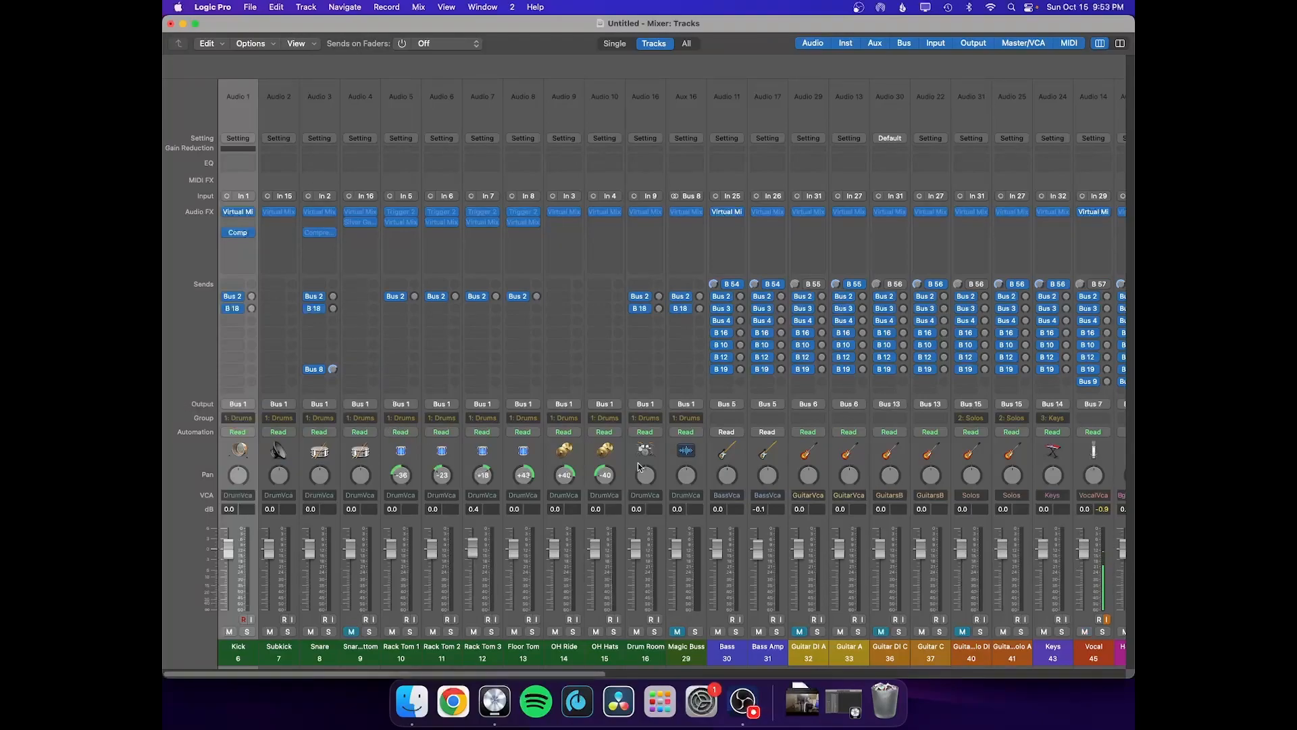
scroll(639, 466, "right", 3)
scroll(640, 467, "left", 3)
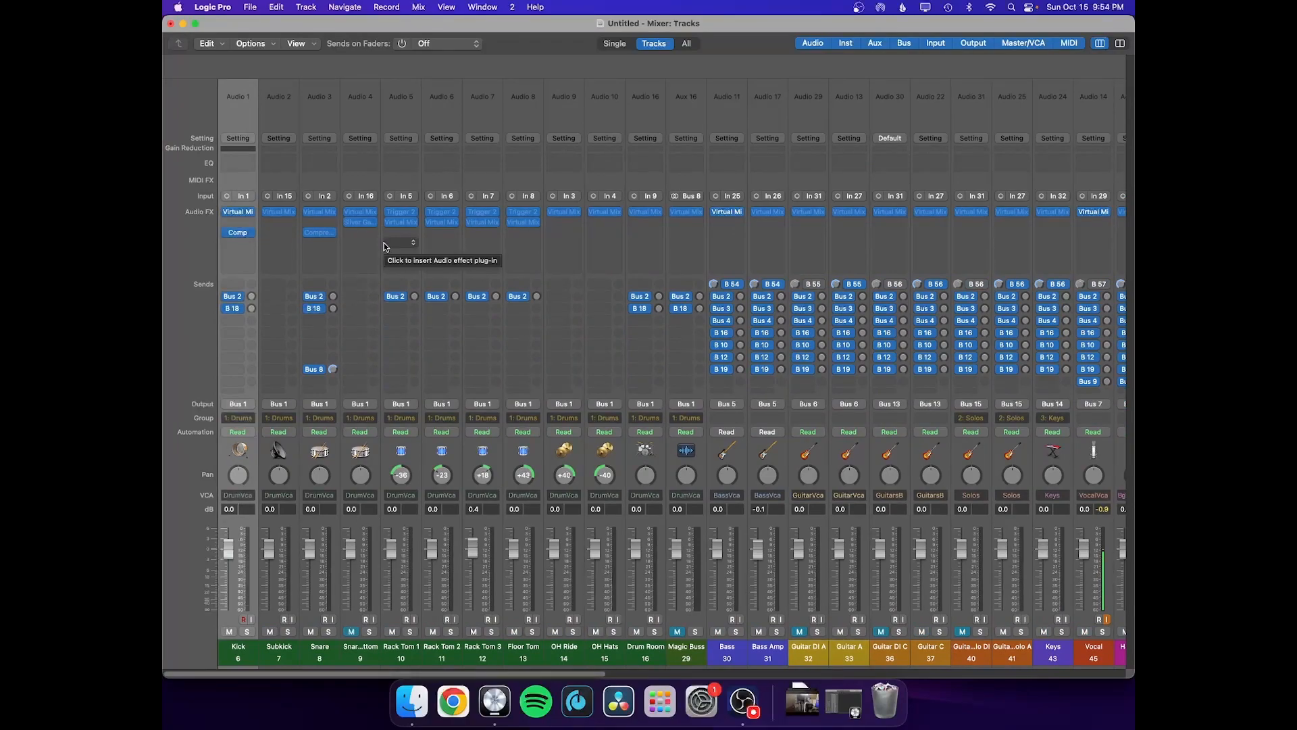
left_click(250, 7)
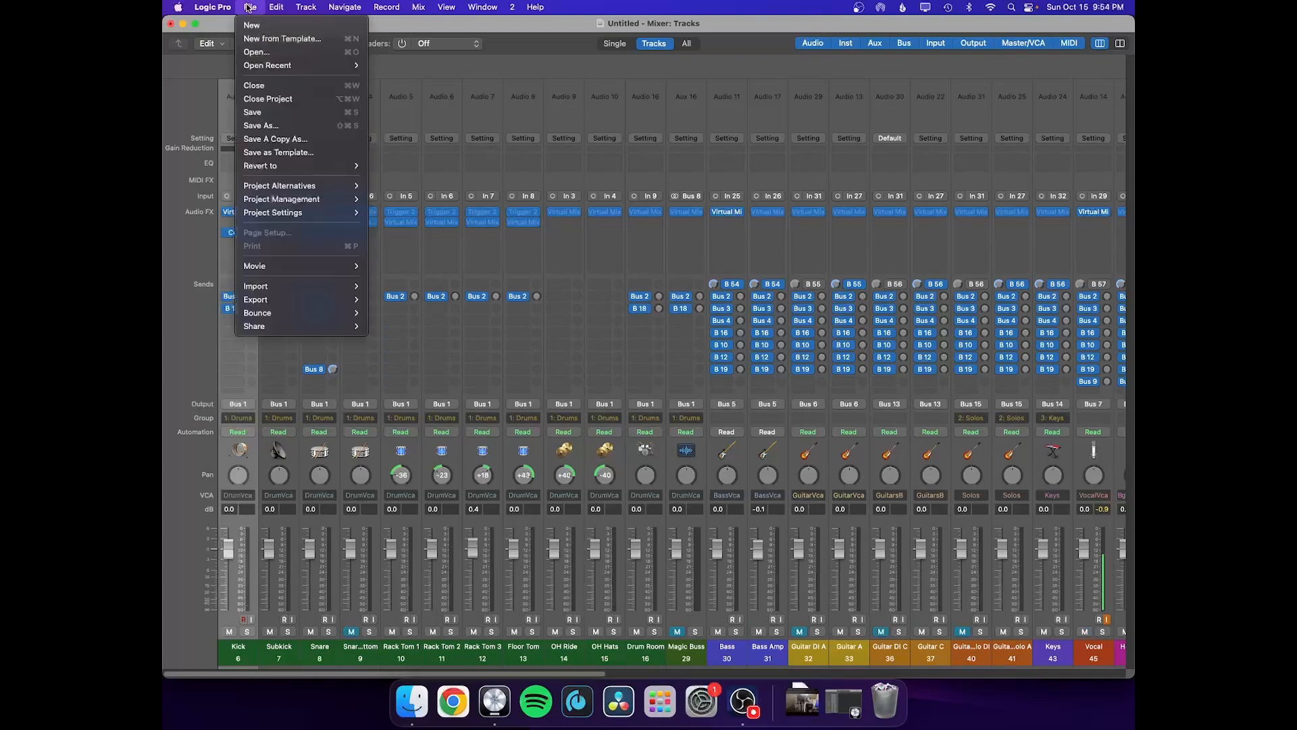
left_click(282, 152)
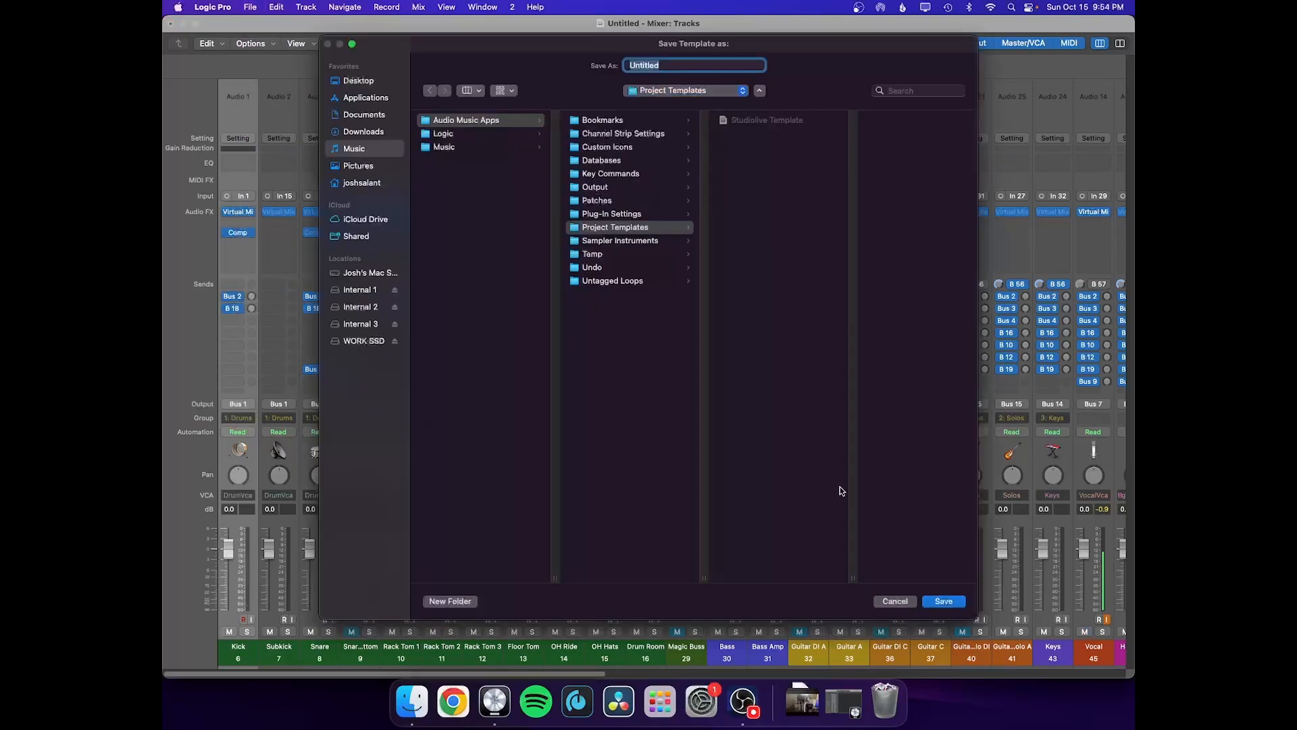
left_click(894, 601)
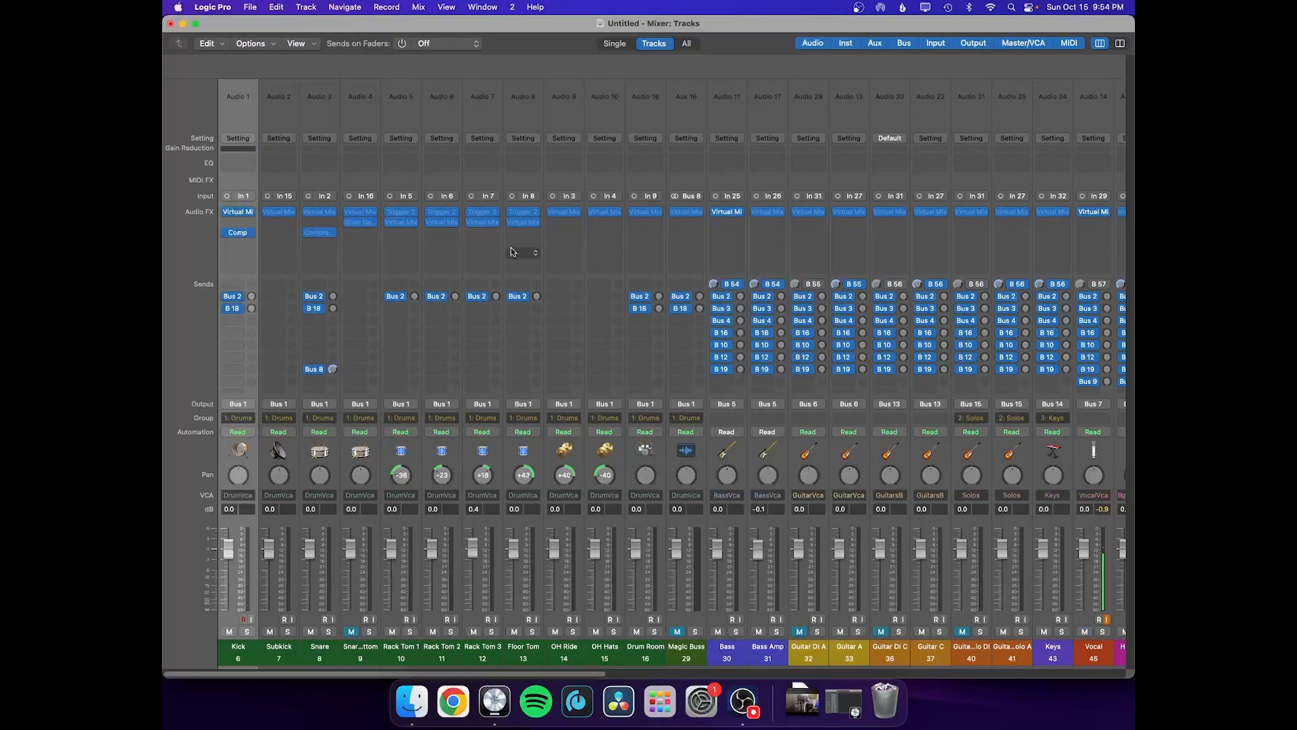
Step: Check the new-from-template option and examine the startup action and default template options in the general project handling settings
left_click(250, 8)
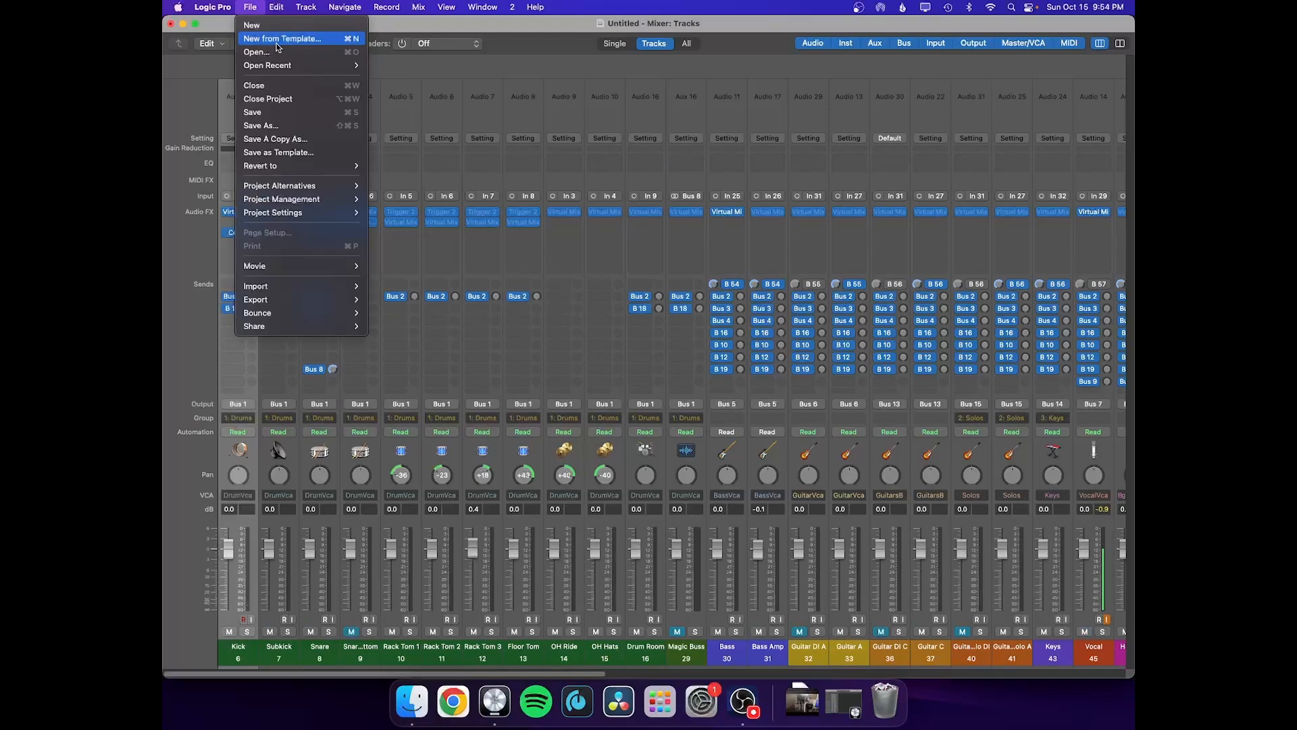
mouse_move(216, 3)
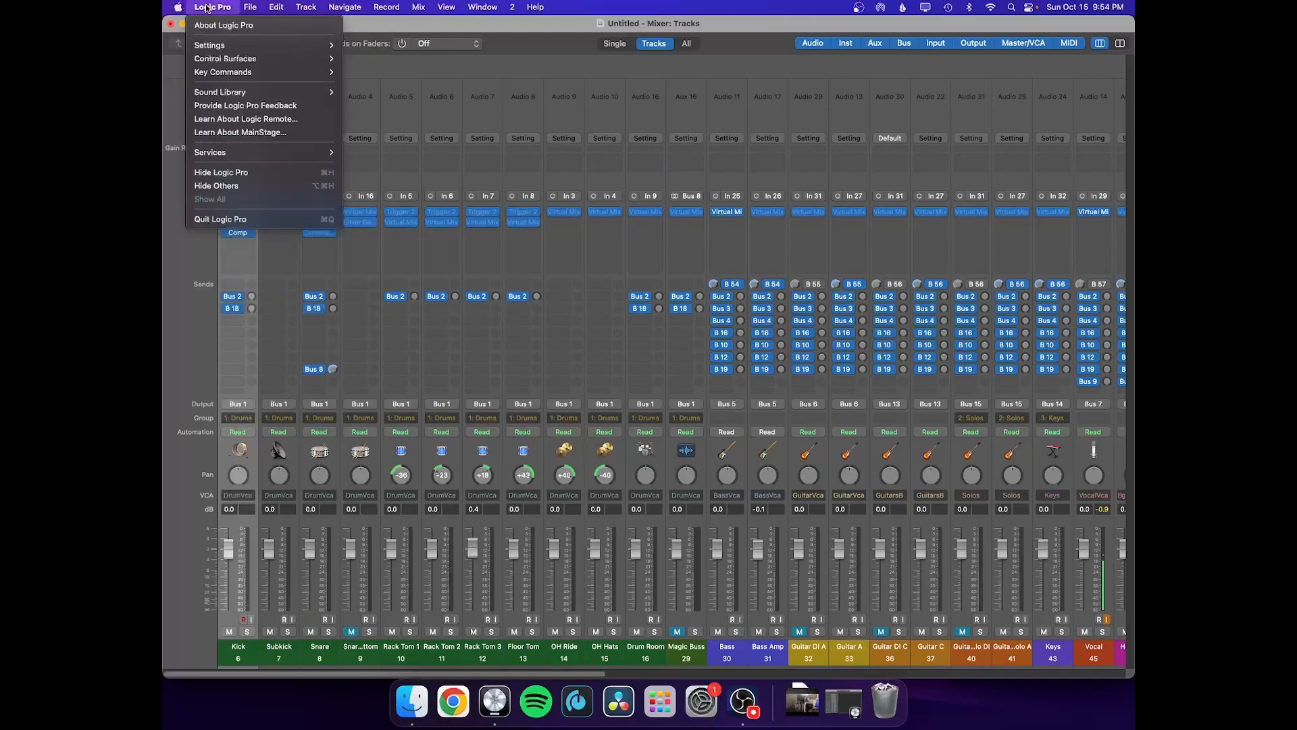
mouse_move(176, 7)
mouse_move(319, 46)
left_click(365, 46)
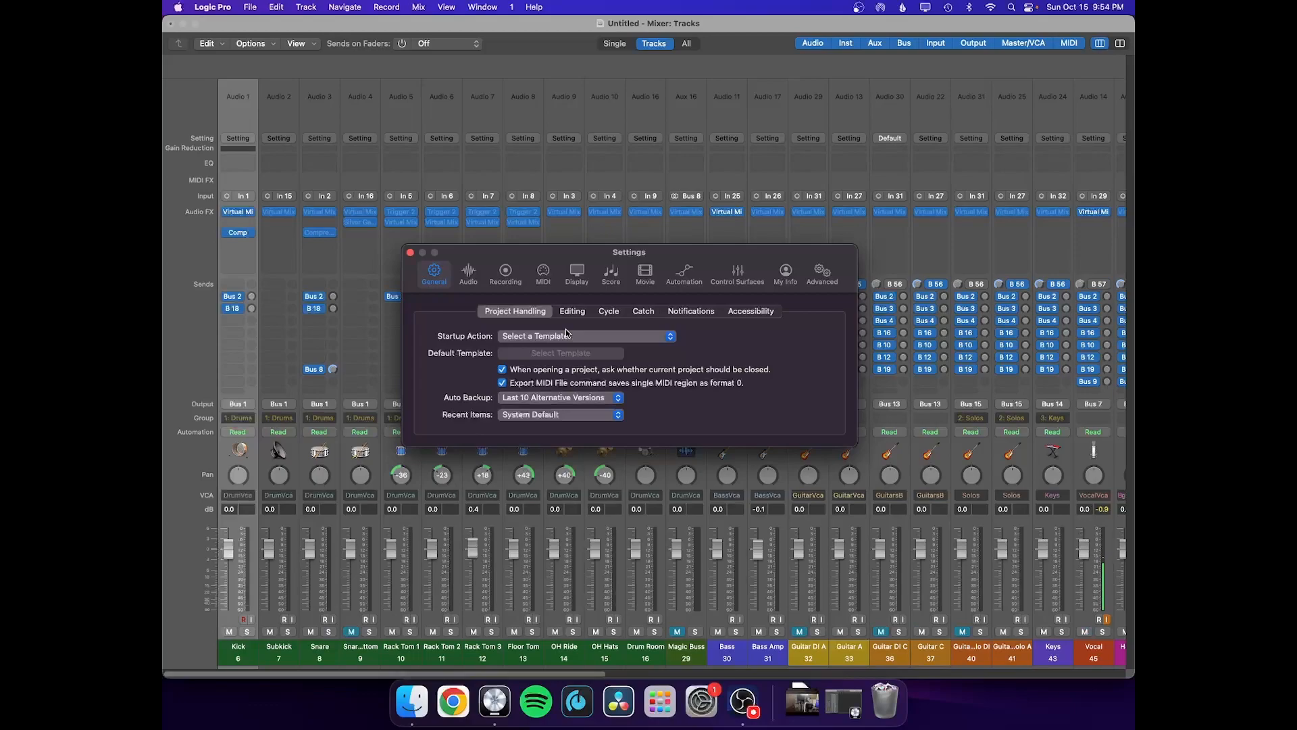
left_click(410, 253)
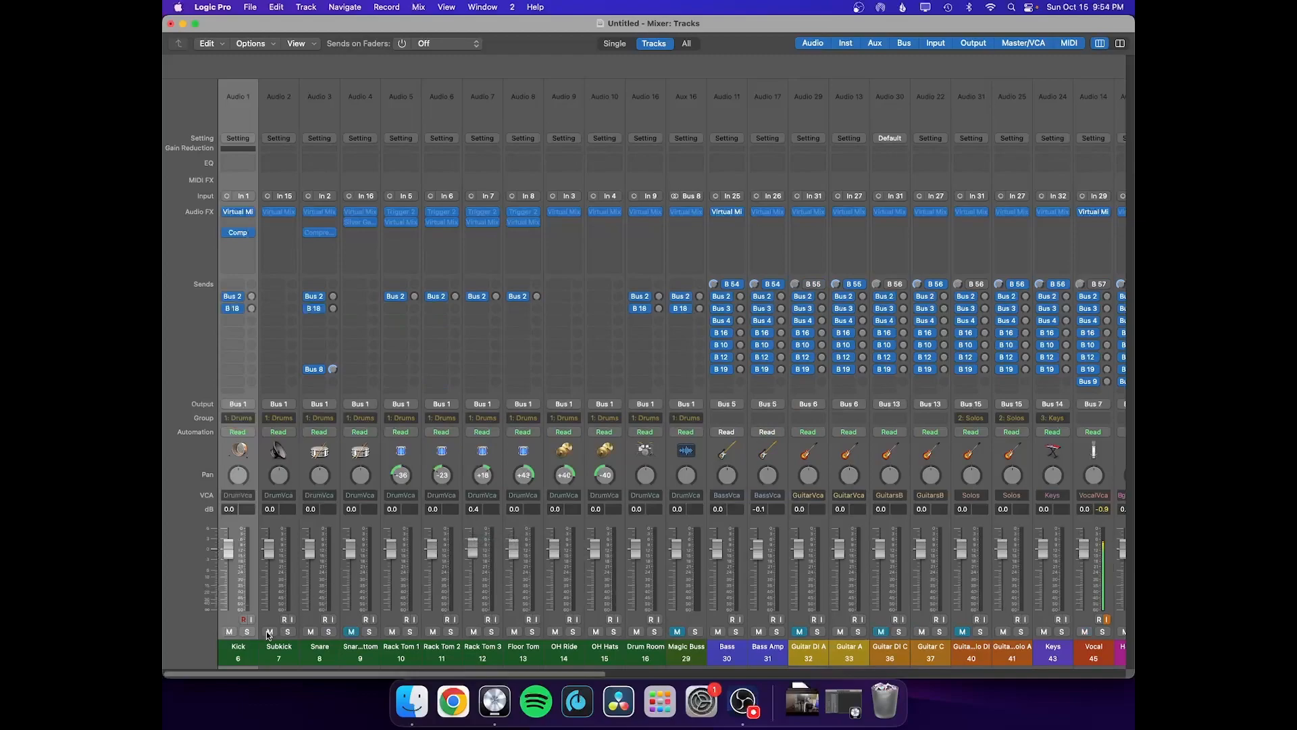
Step: Inspect the mixer channels and view the Virtual Mix Rack plug-in on the DRUMS group channel, closing its window when done
left_click_drag(241, 652, 206, 616)
scroll(282, 582, "right", 10)
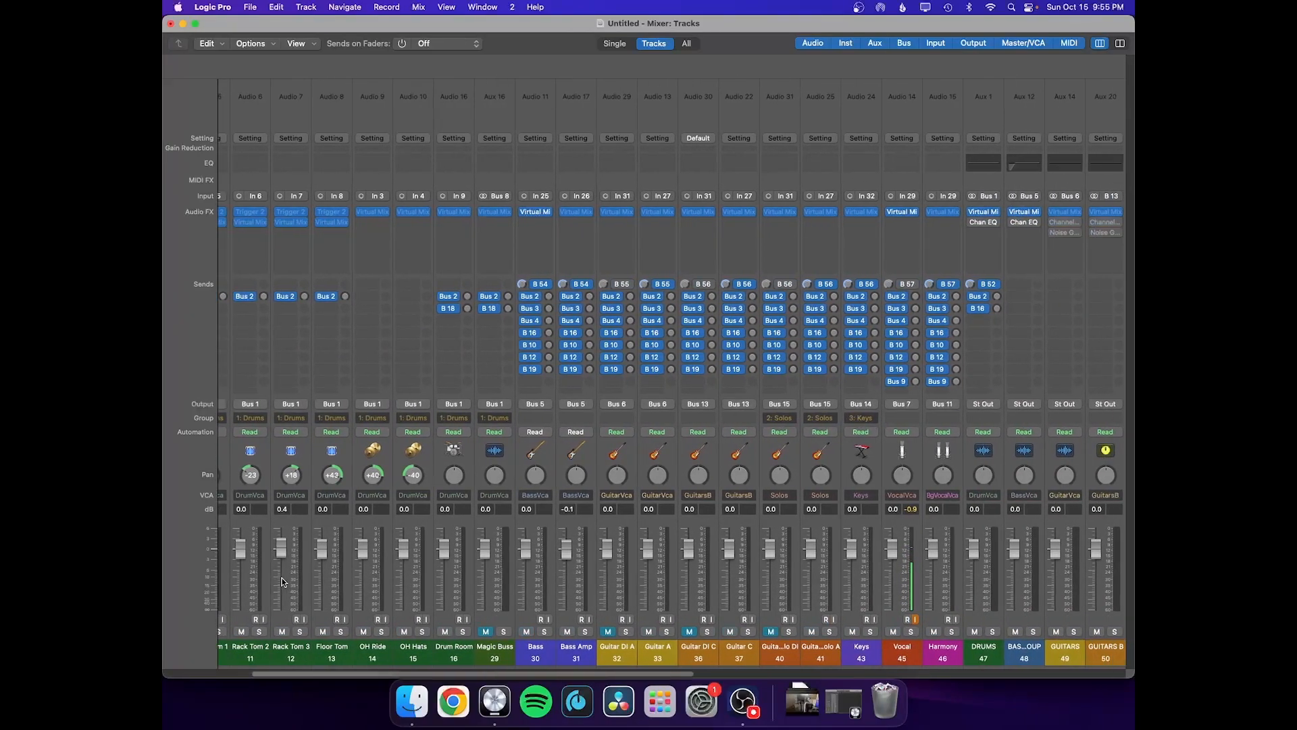
scroll(282, 583, "right", 8)
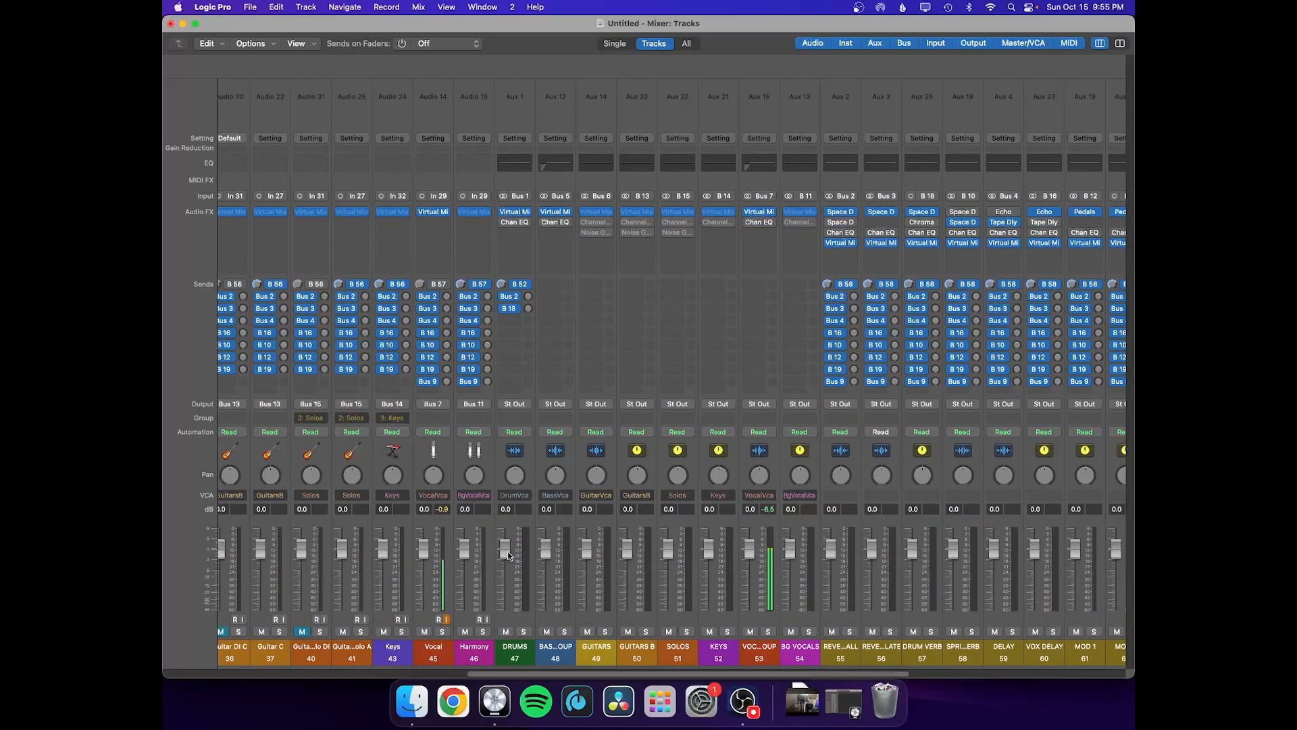
left_click(515, 213)
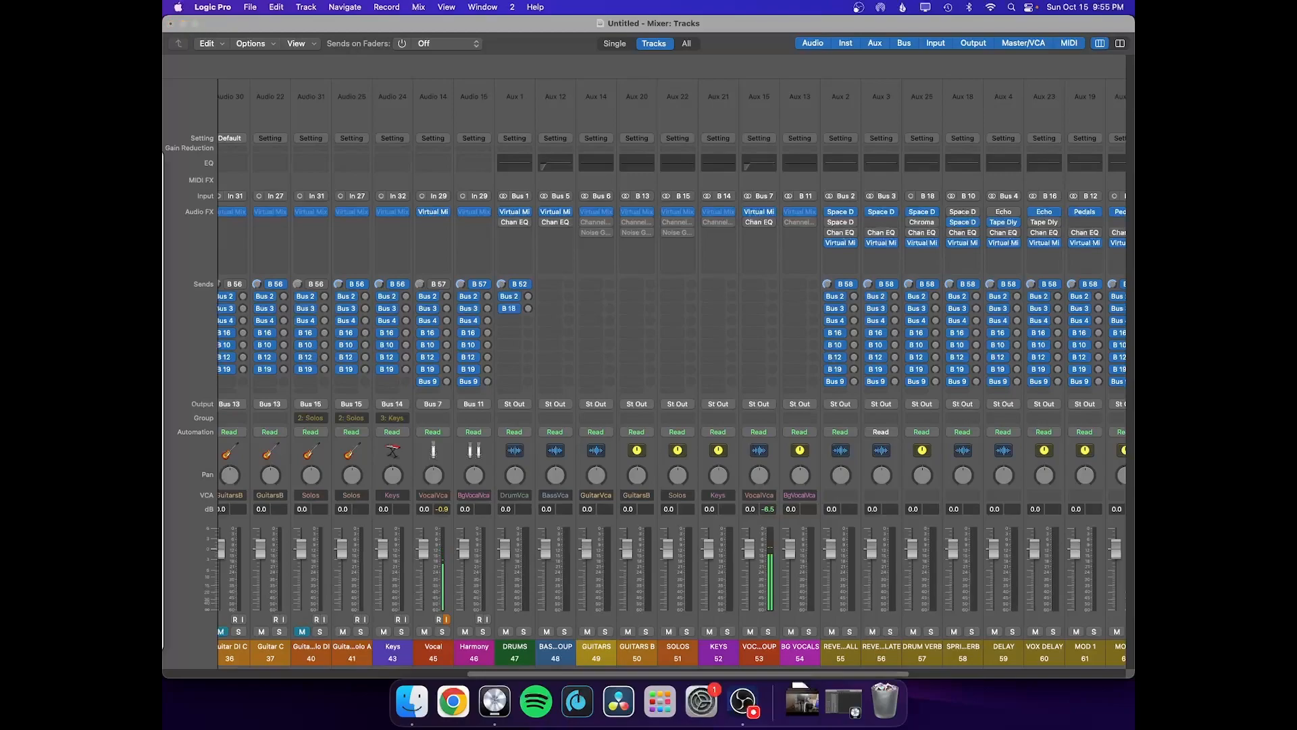
left_click_drag(166, 159, 814, 89)
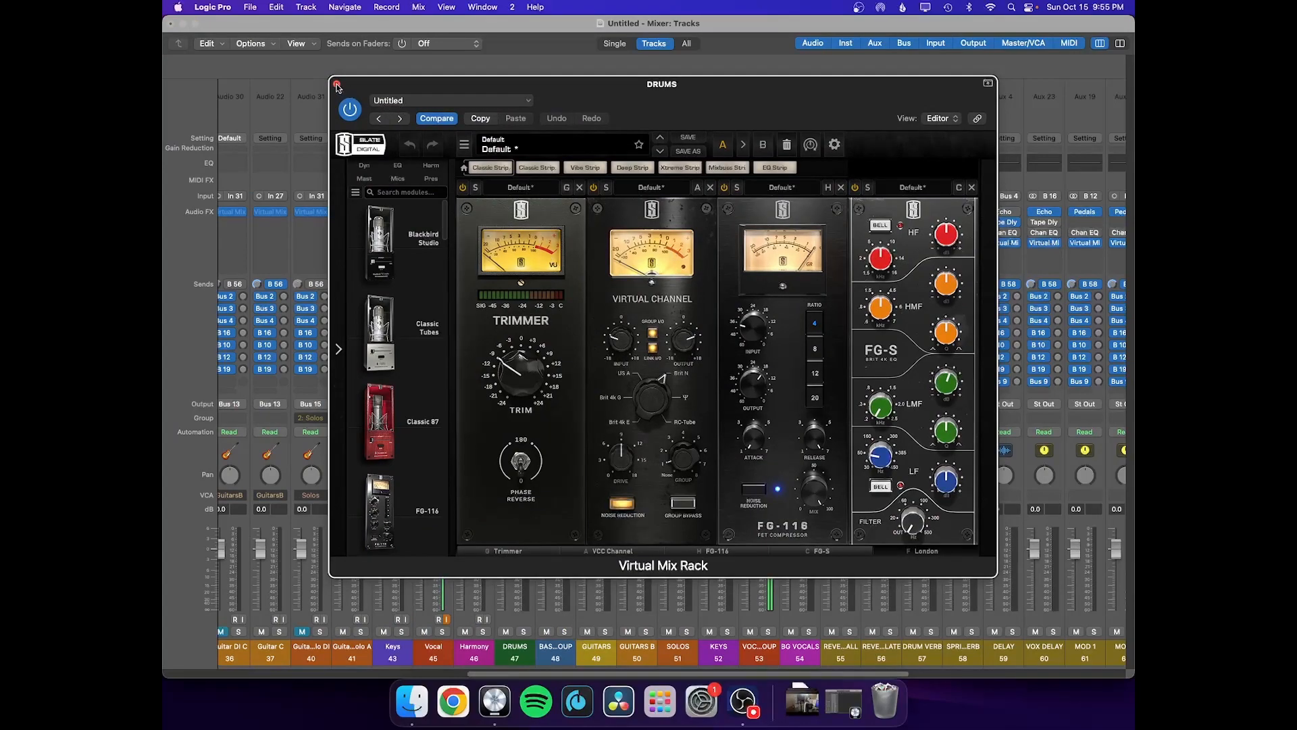
left_click(336, 84)
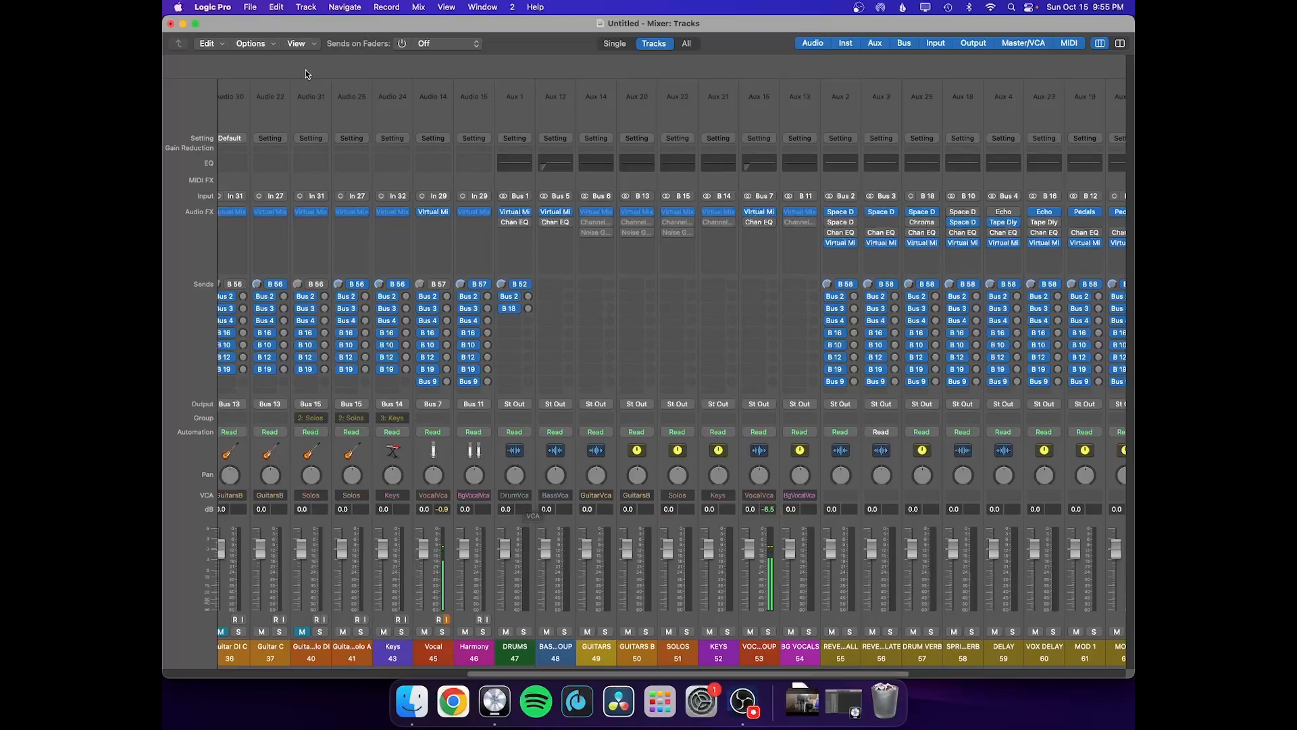
Step: Check the mixer's channel strip component options for the VCA entry
left_click(308, 43)
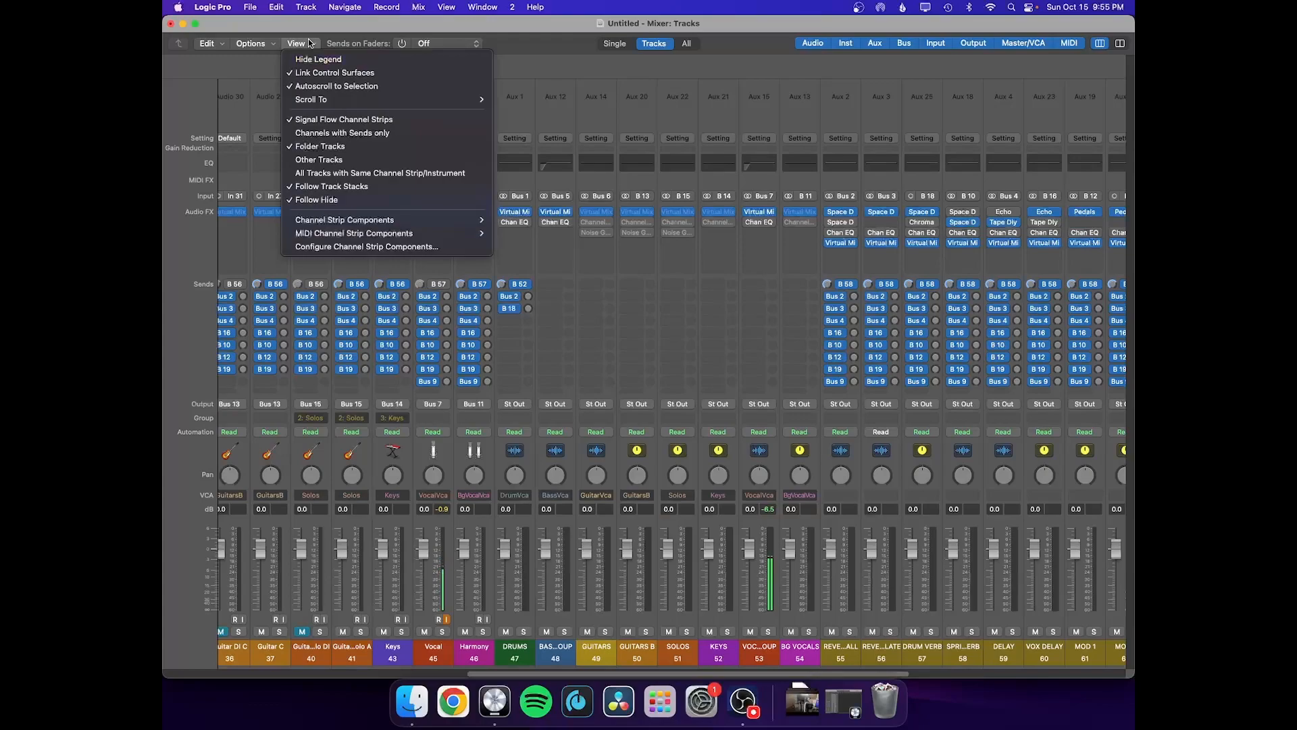
mouse_move(359, 221)
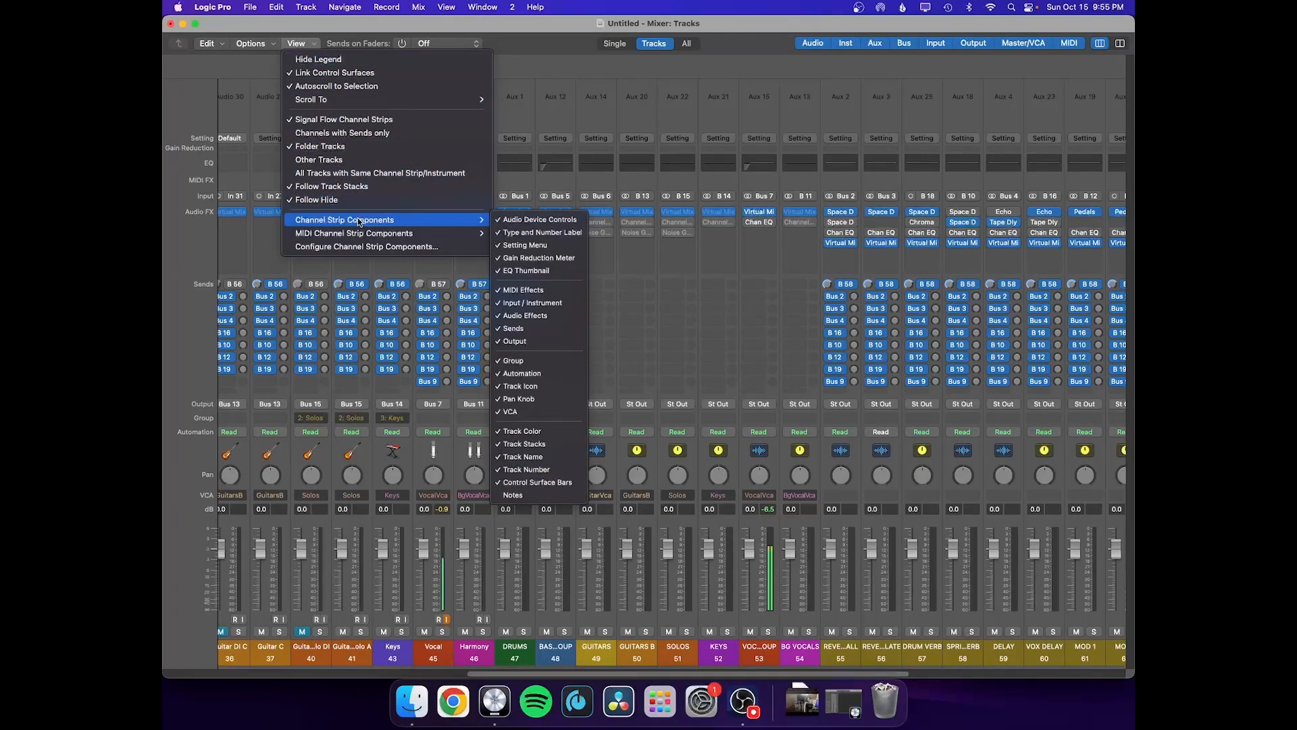
left_click(544, 413)
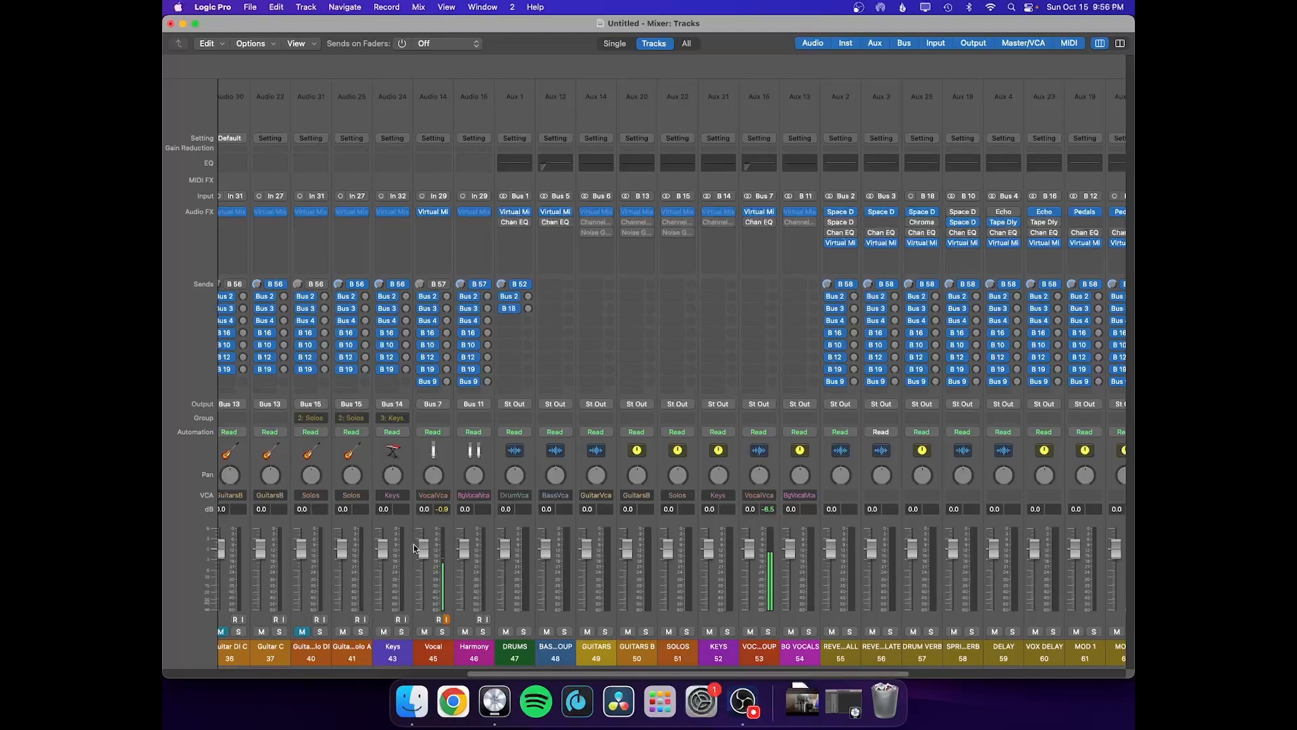
Step: Lower the DrumVca fader to -4.0 dB and reset it to 0.0 dB
scroll(414, 545, "left", 10)
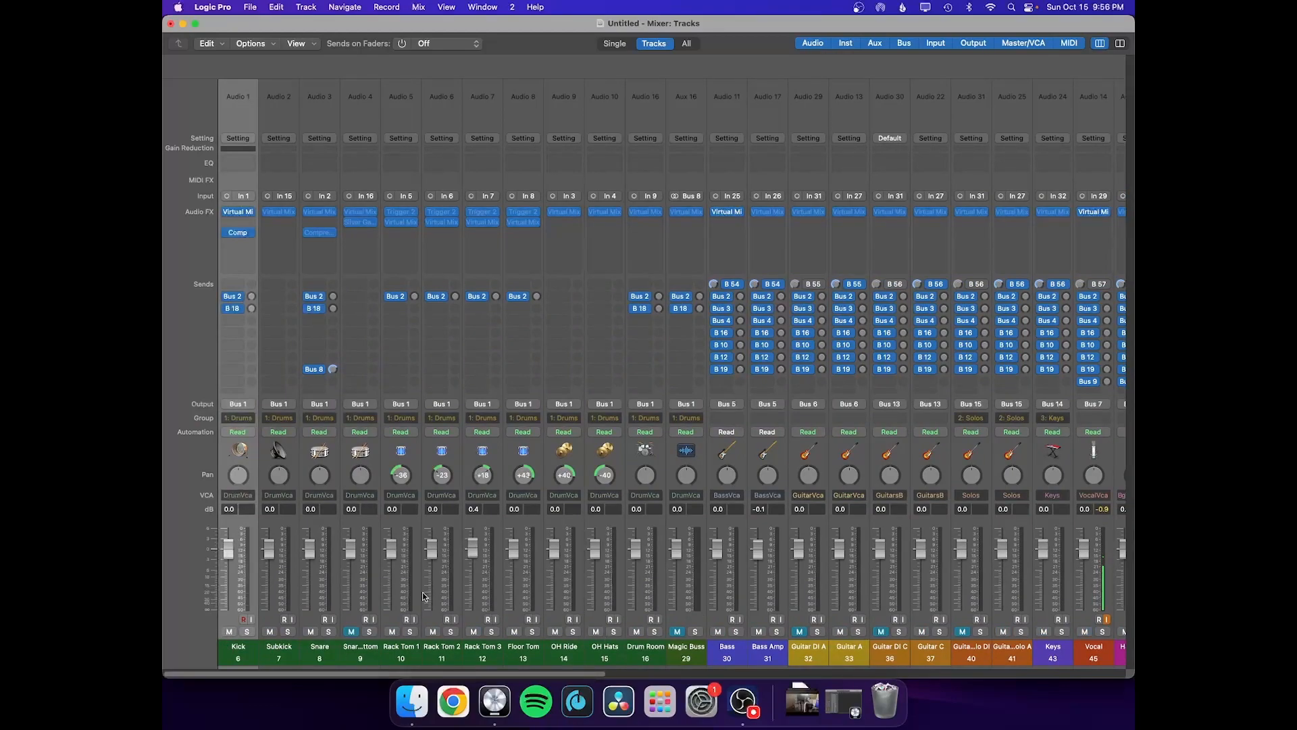
scroll(422, 592, "right", 7)
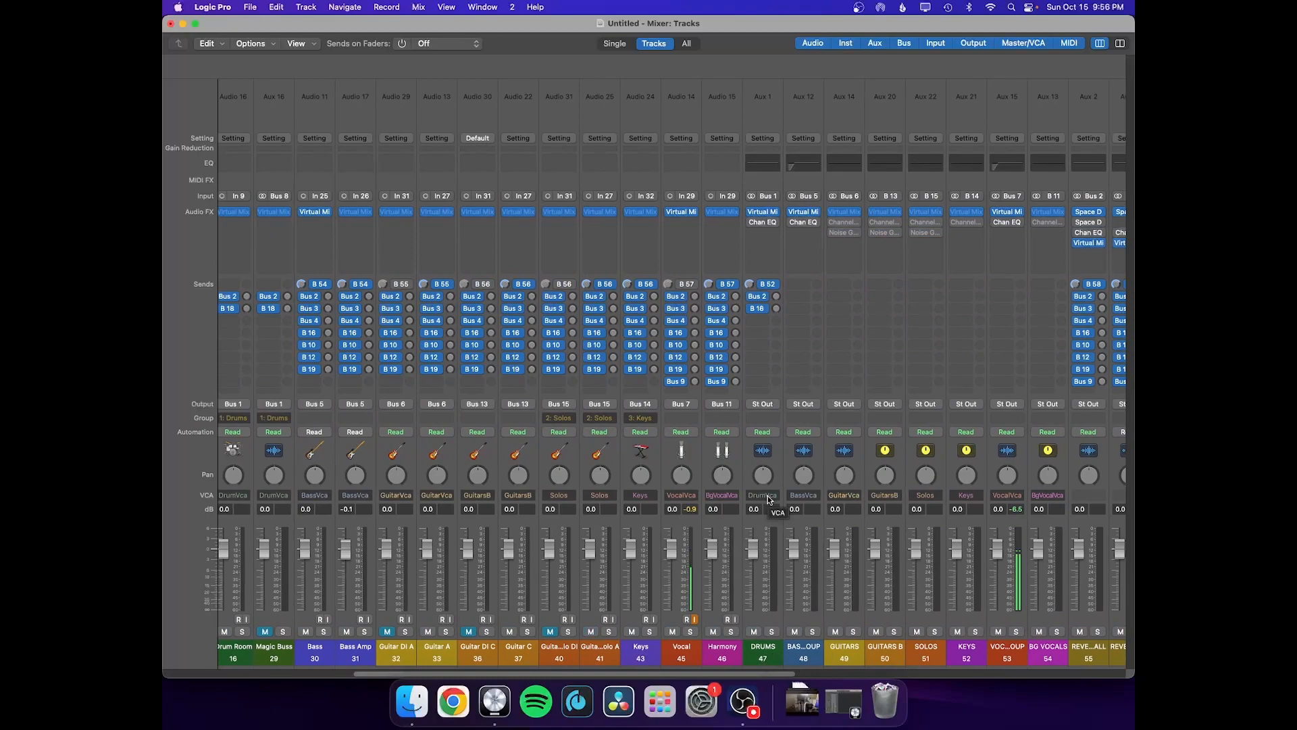
scroll(764, 558, "right", 5)
scroll(764, 558, "right", 6)
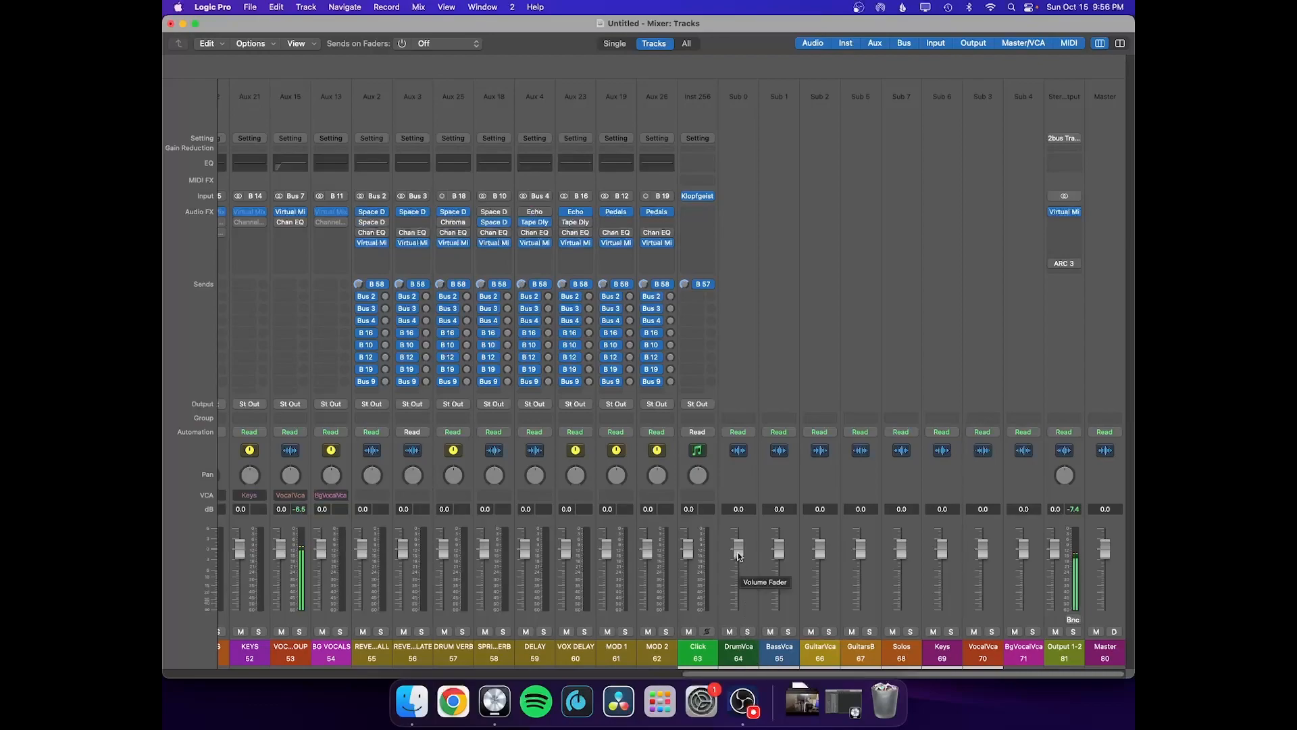
left_click_drag(738, 548, 739, 563)
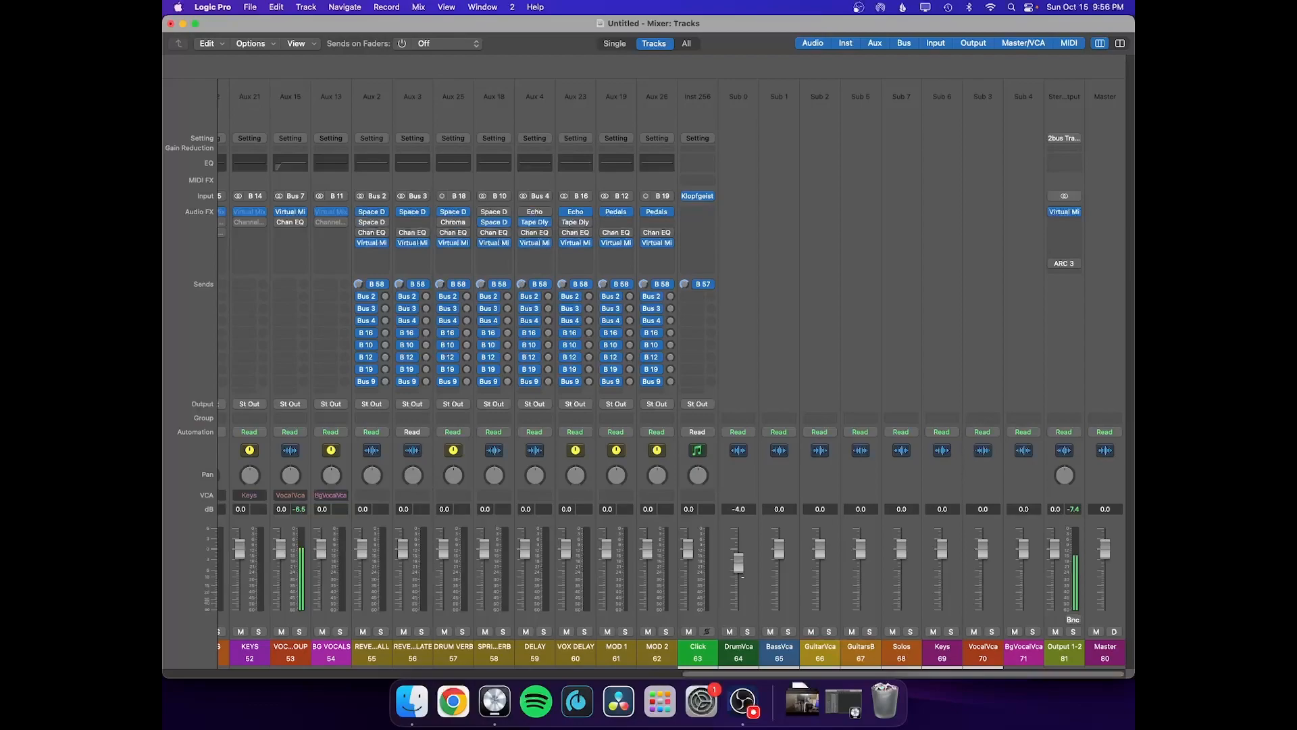
left_click(741, 563, "alt")
Step: Lower all VCA faders from DrumVca through BgVocalVca together to -3.9 dB, reset them to 0.0 dB and release the multiple selection
left_click_drag(746, 649, 1034, 657)
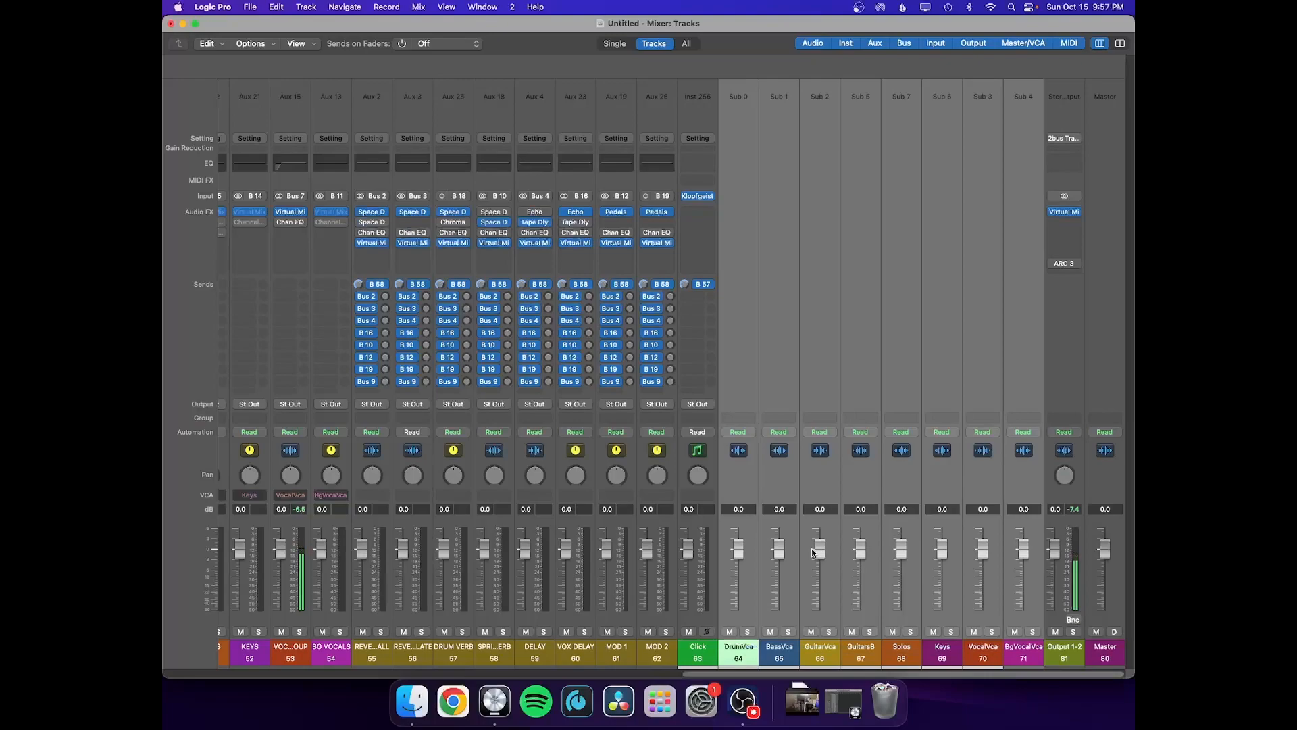
left_click_drag(819, 551, 819, 564)
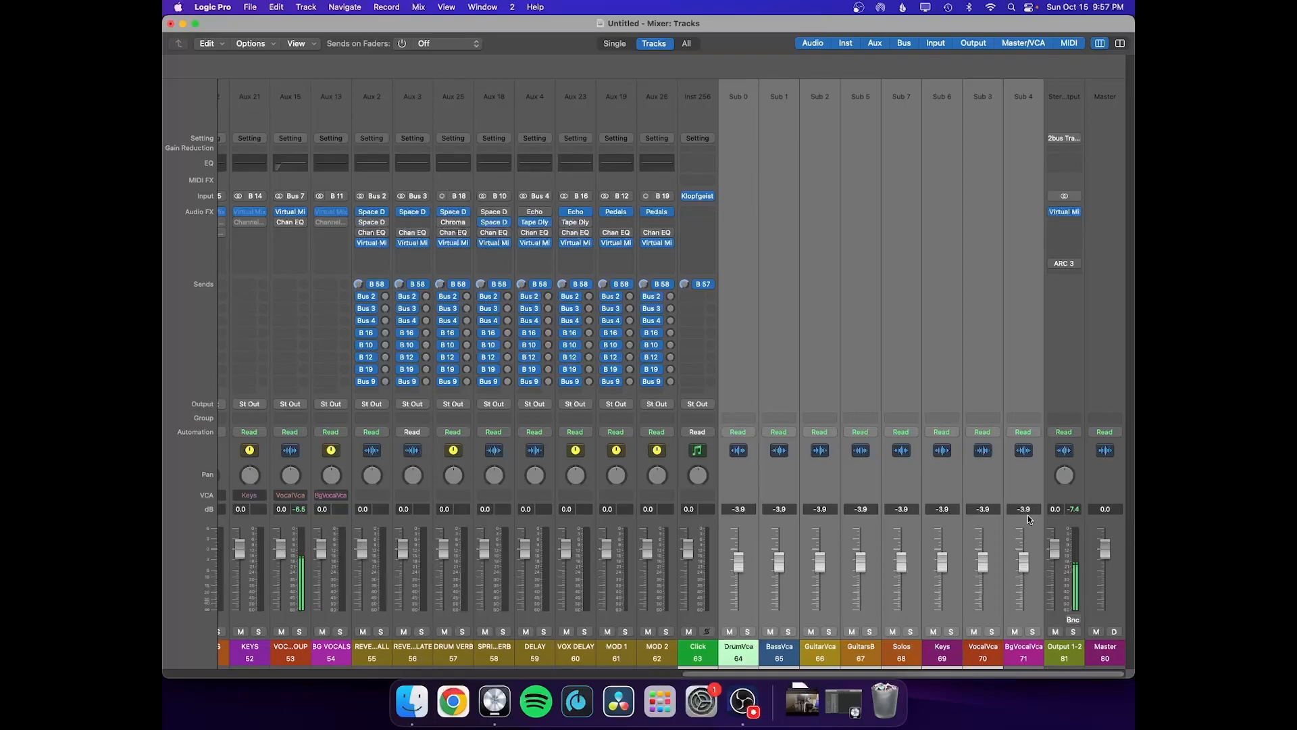
left_click(737, 566, "alt")
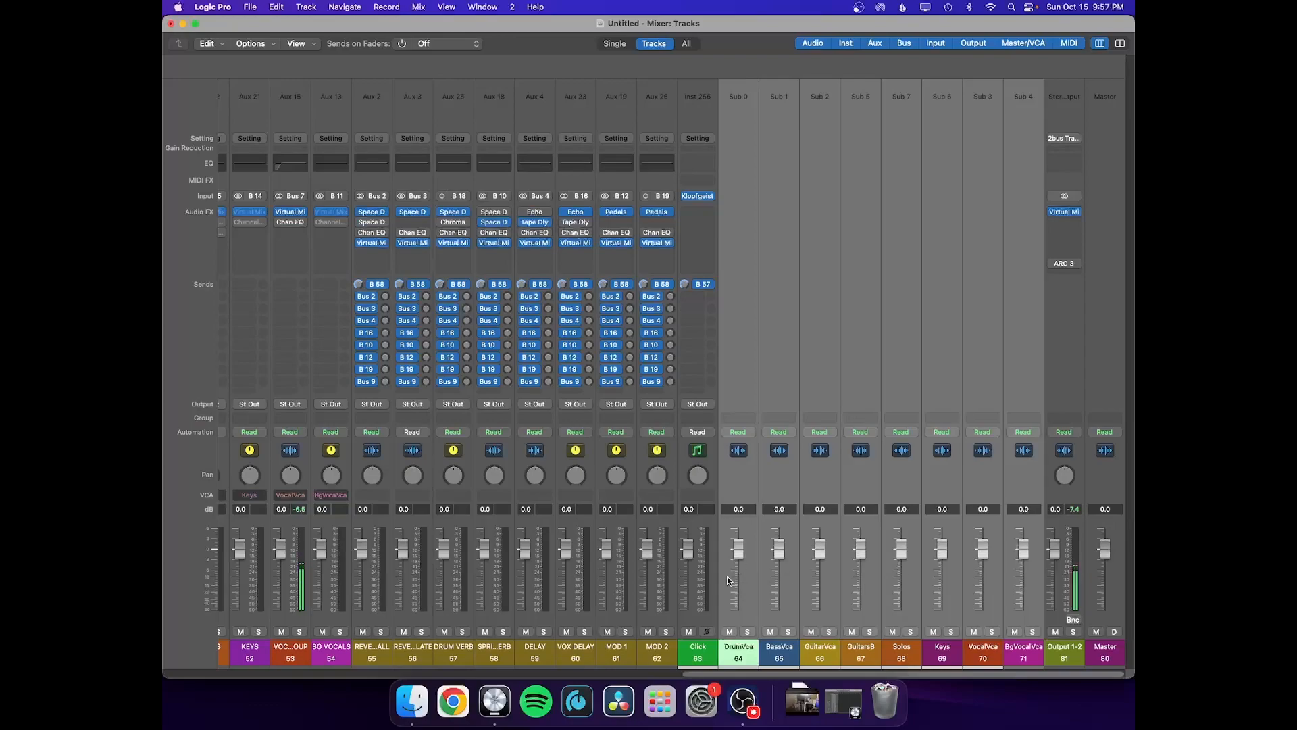
left_click(694, 657)
left_click(731, 655)
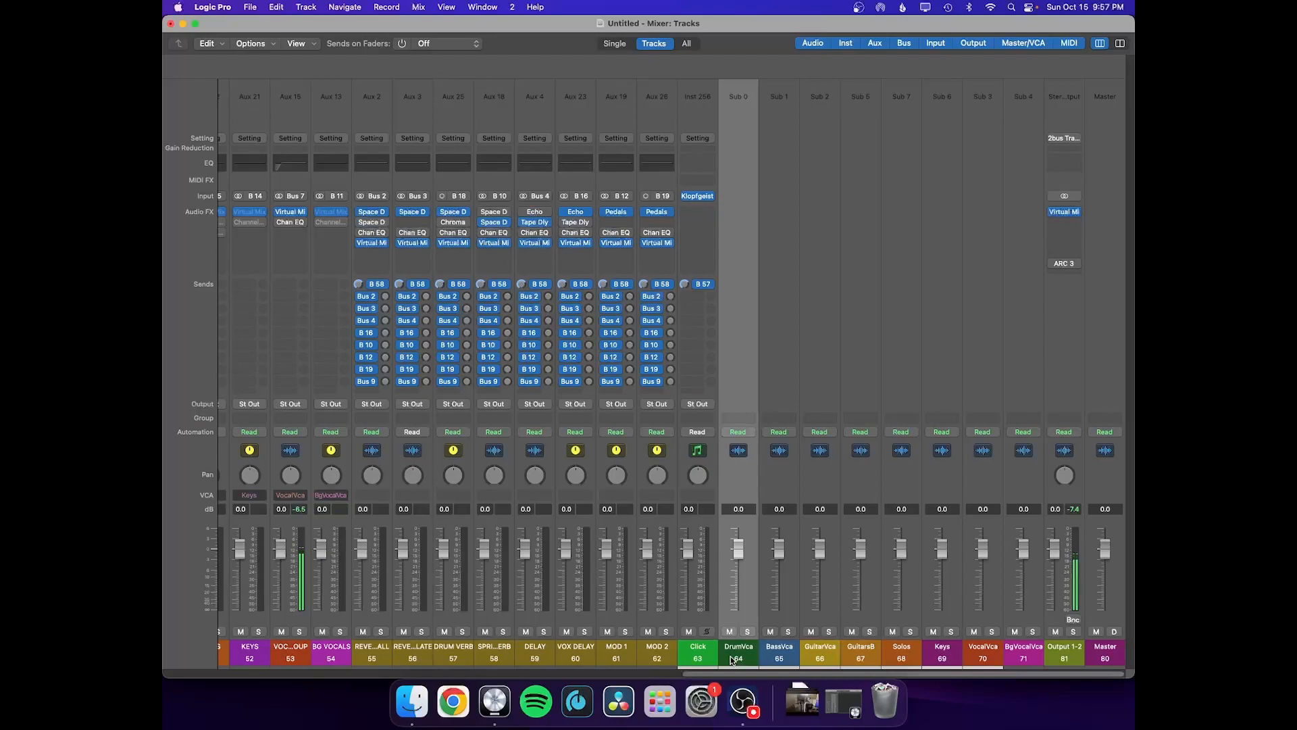
Step: Select the VCA channels from BassVca through BgVocalVca and lower their faders together to -6.0 dB
left_click(785, 652)
left_click_drag(786, 652, 1020, 655)
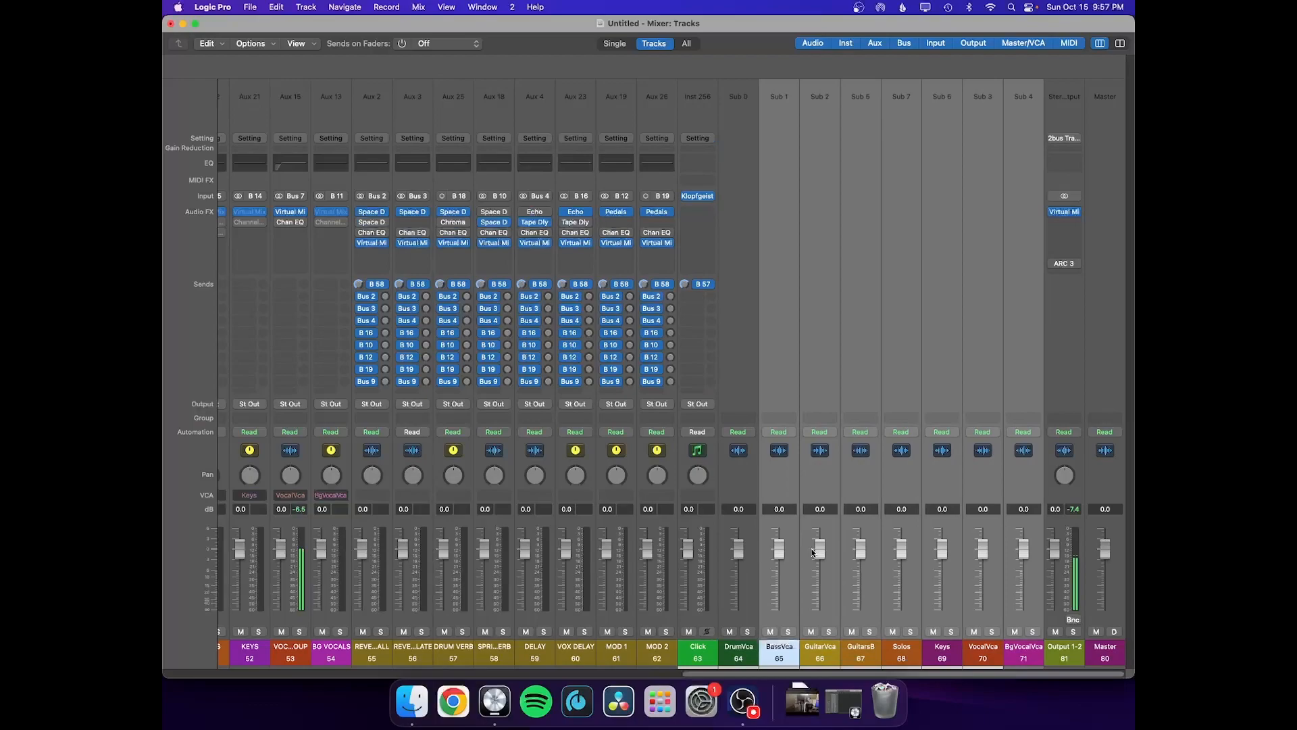
left_click_drag(778, 550, 780, 586)
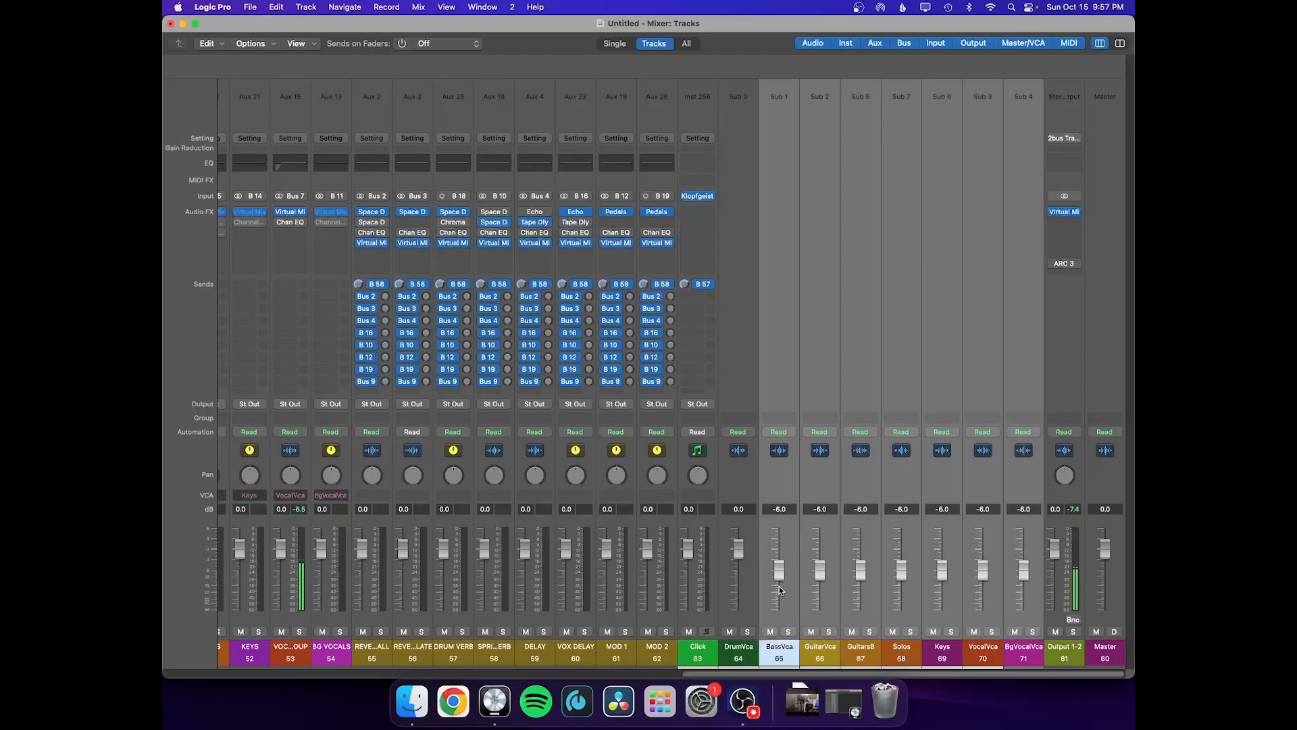
Step: Release the multiple selection and raise only the VocalVca fader to -3.9 dB
left_click(740, 653)
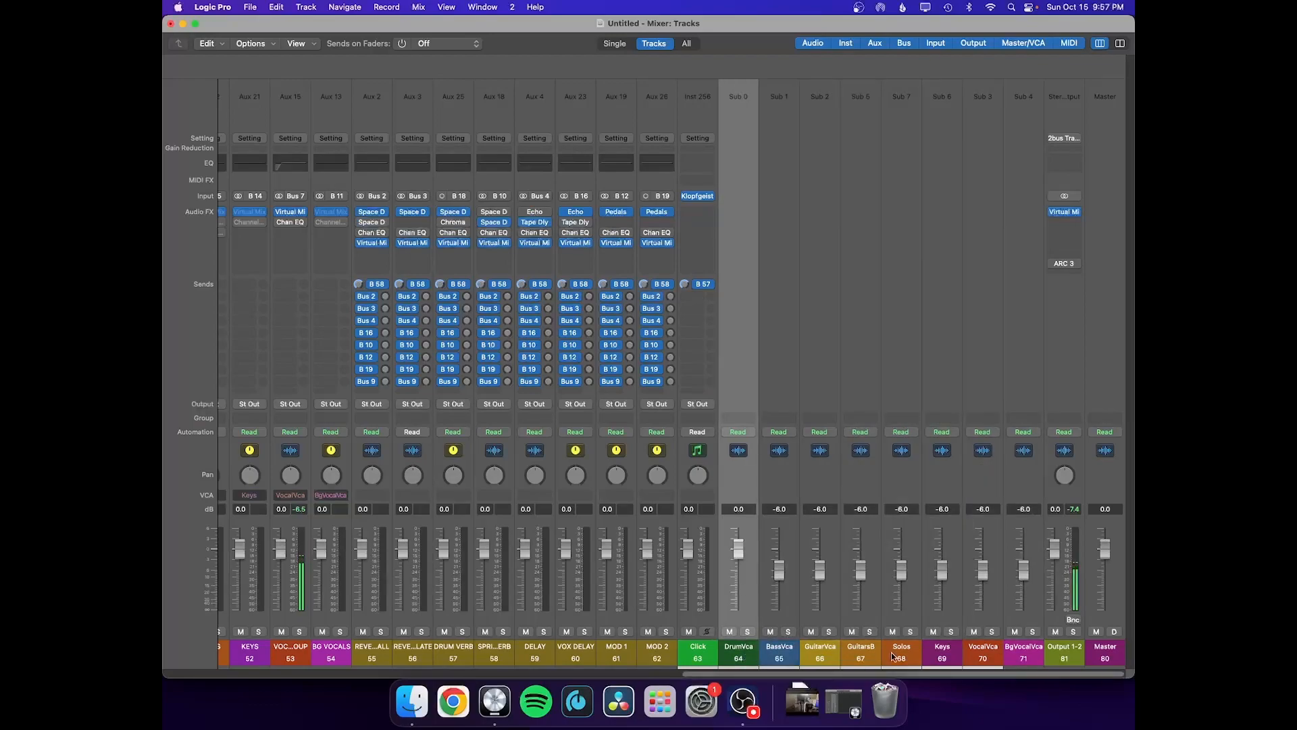
left_click(975, 654)
left_click_drag(983, 574, 983, 562)
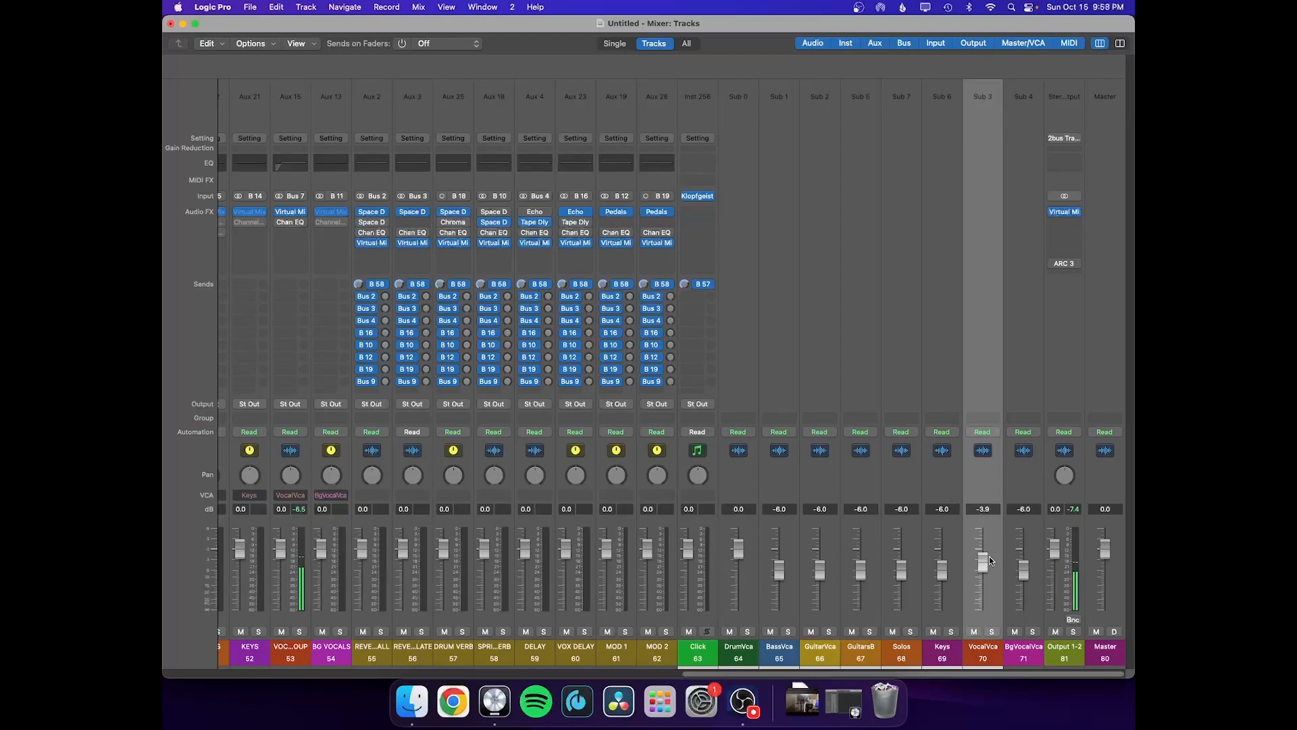
Step: Highlight the group channels from DRUMS through BG VOCALS, and select the VCA channels from DrumVca through BgVocalVca instead
scroll(655, 482, "left", 4)
scroll(655, 480, "left", 10)
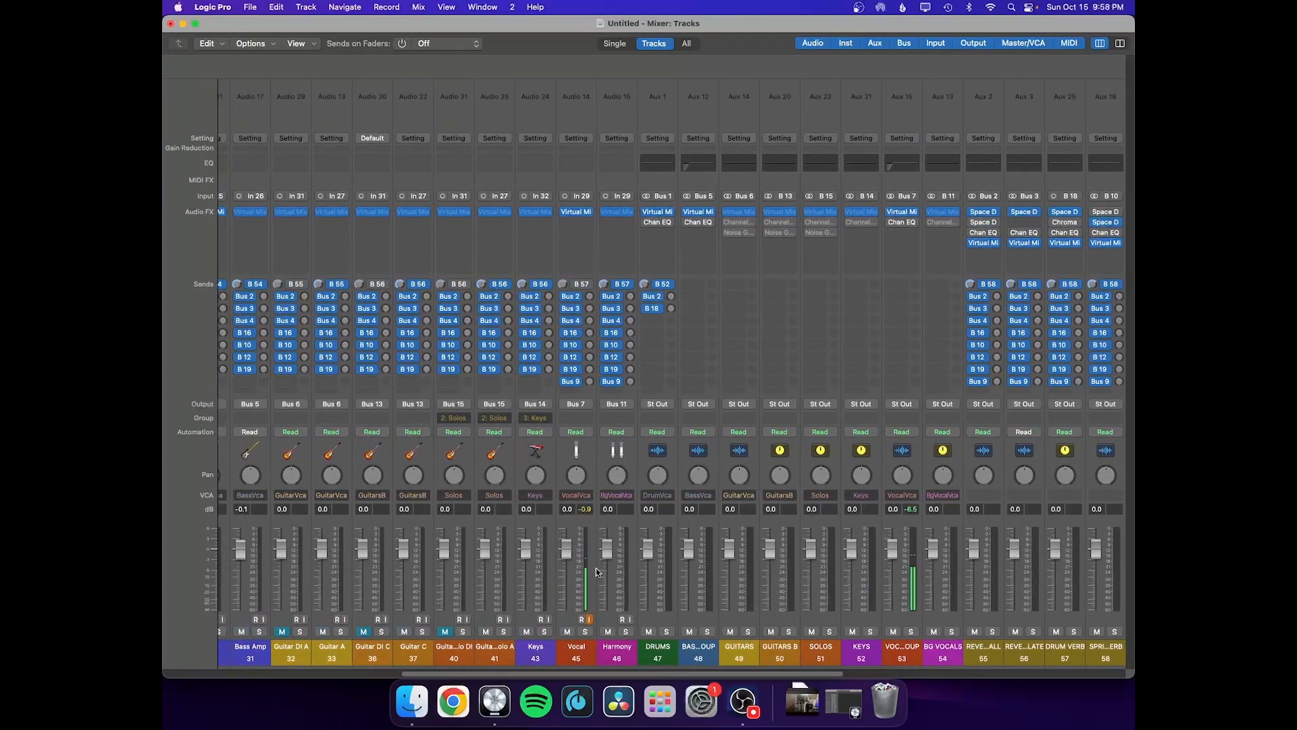
scroll(596, 568, "right", 14)
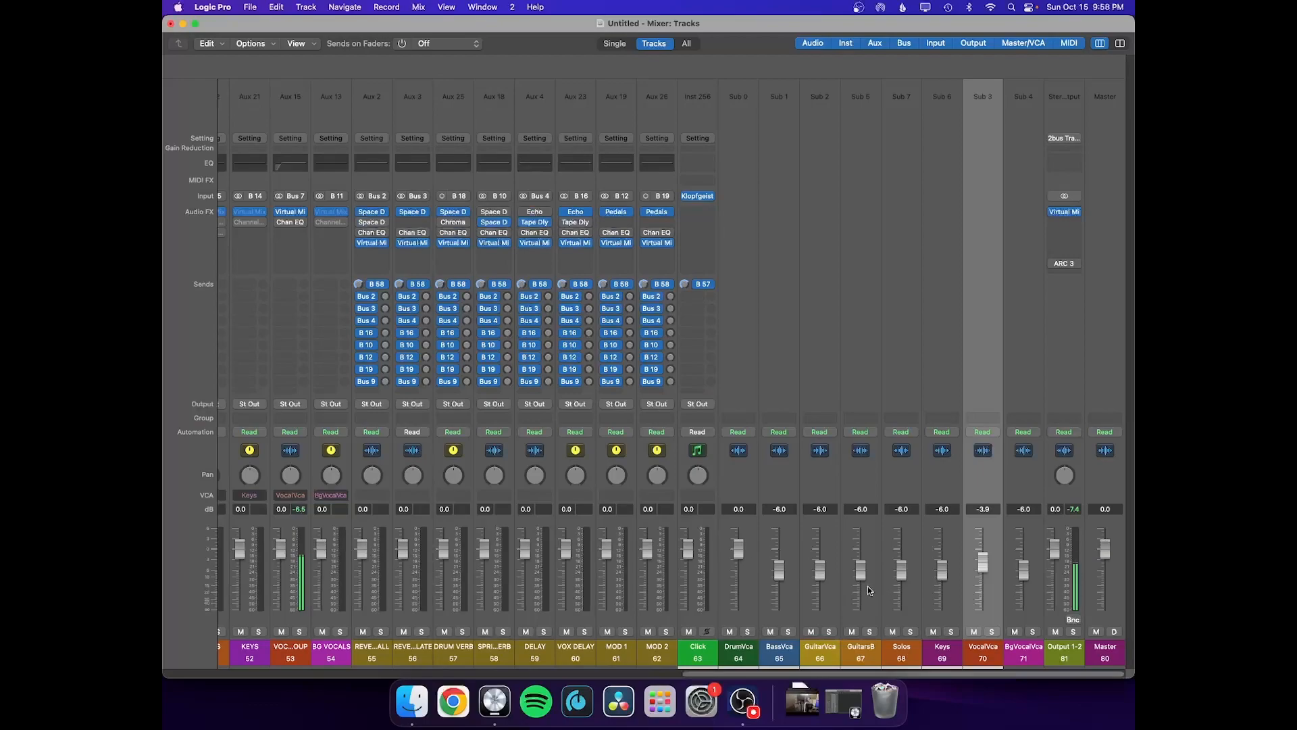
scroll(716, 585, "left", 10)
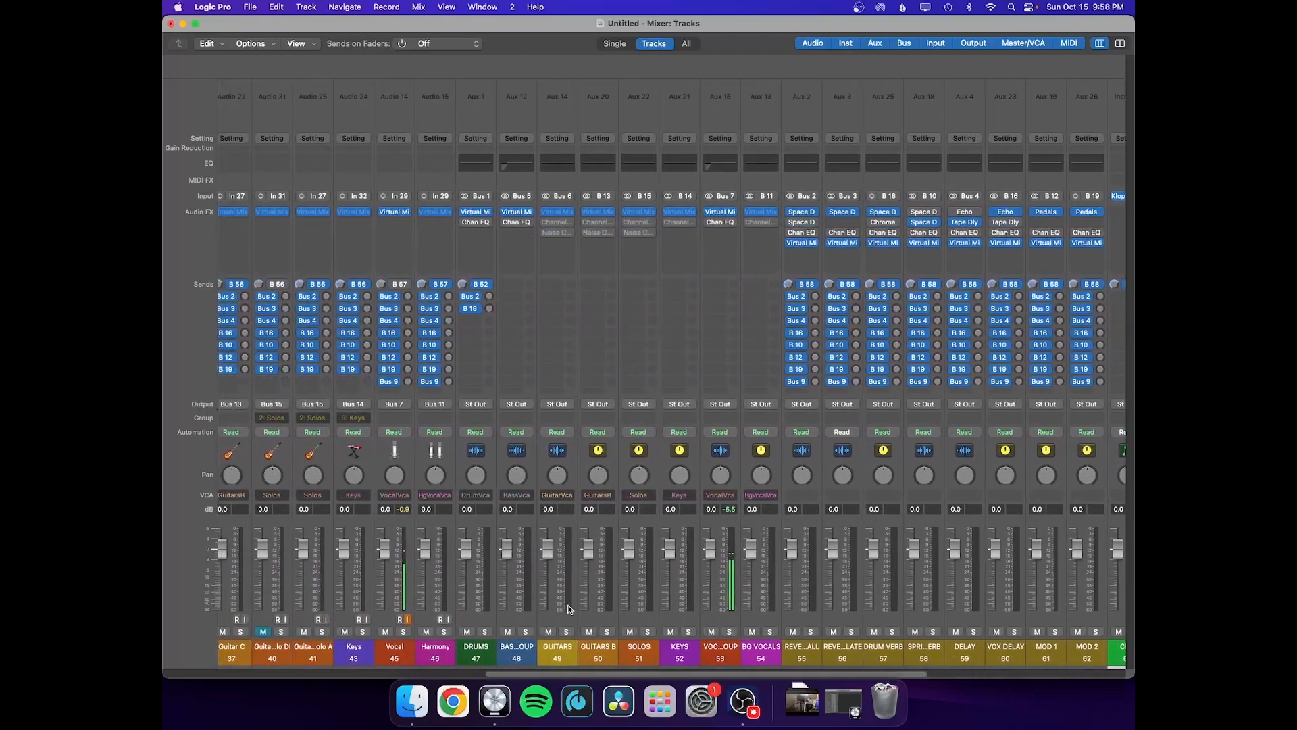
left_click_drag(470, 652, 752, 654)
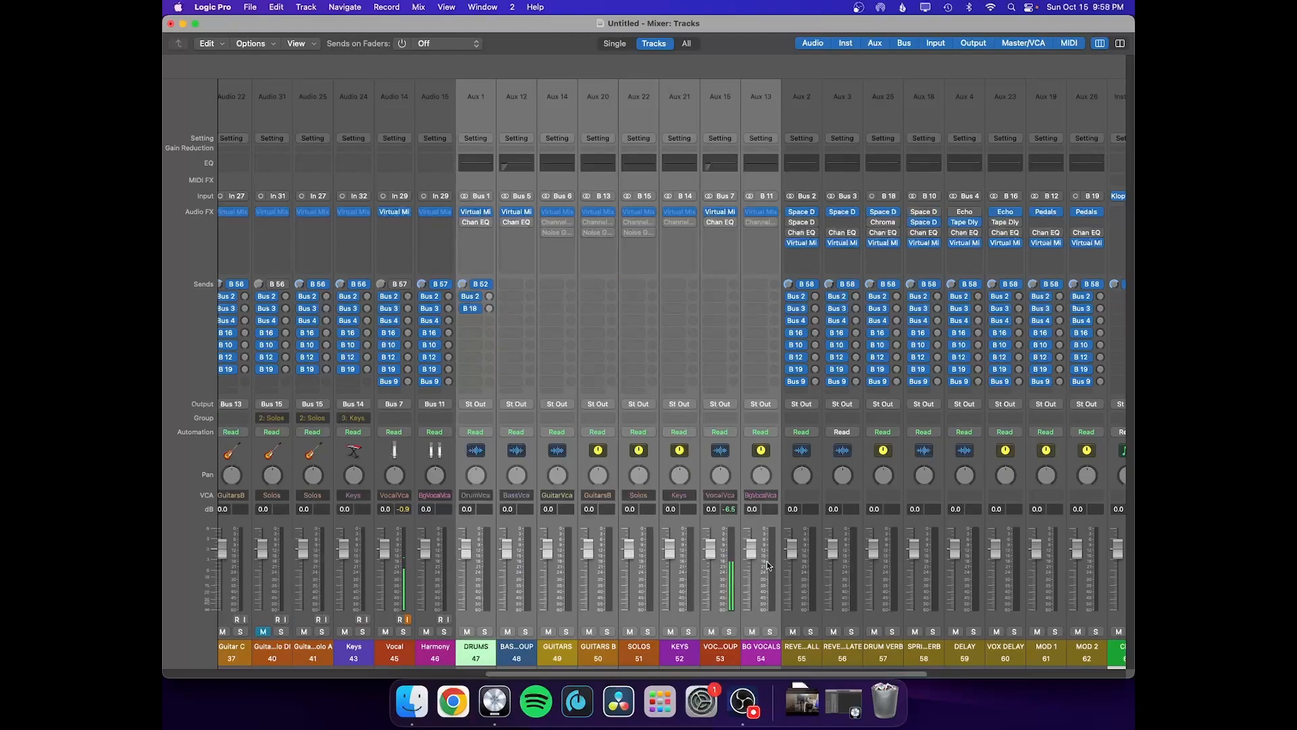
scroll(635, 548, "right", 10)
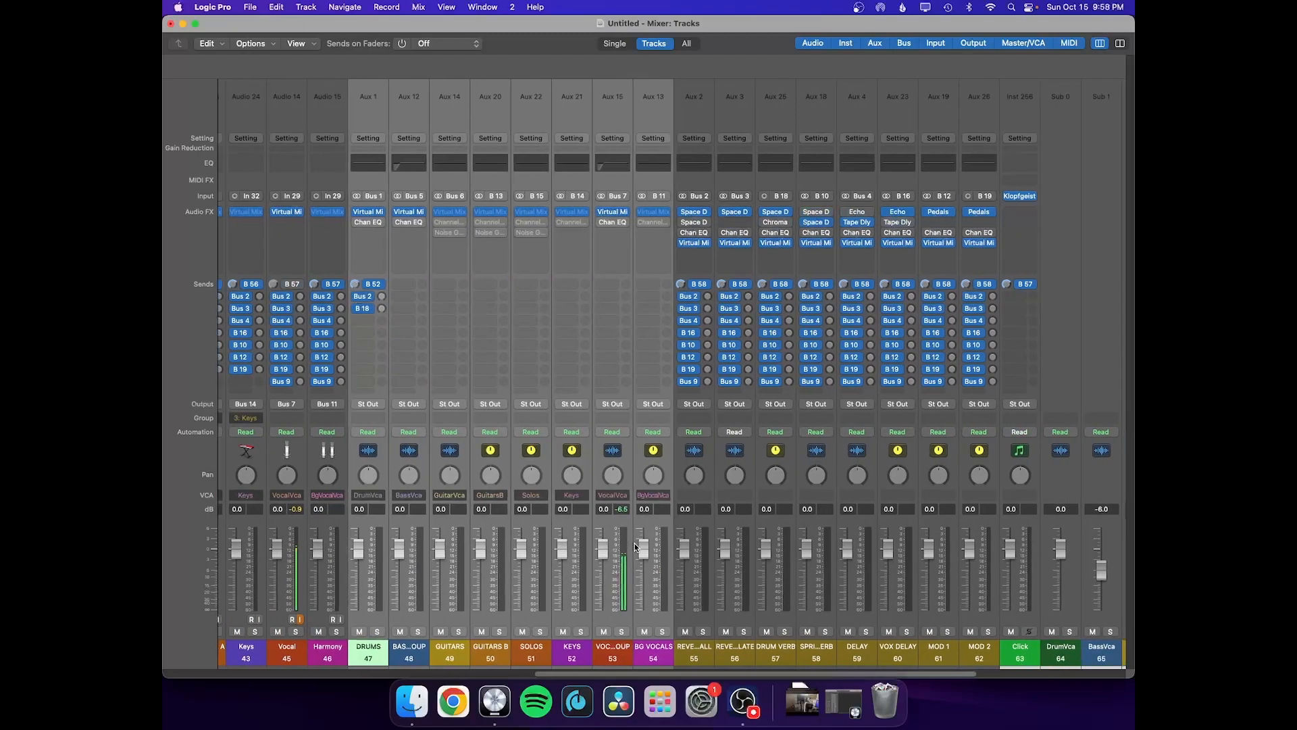
left_click_drag(739, 653, 1011, 654)
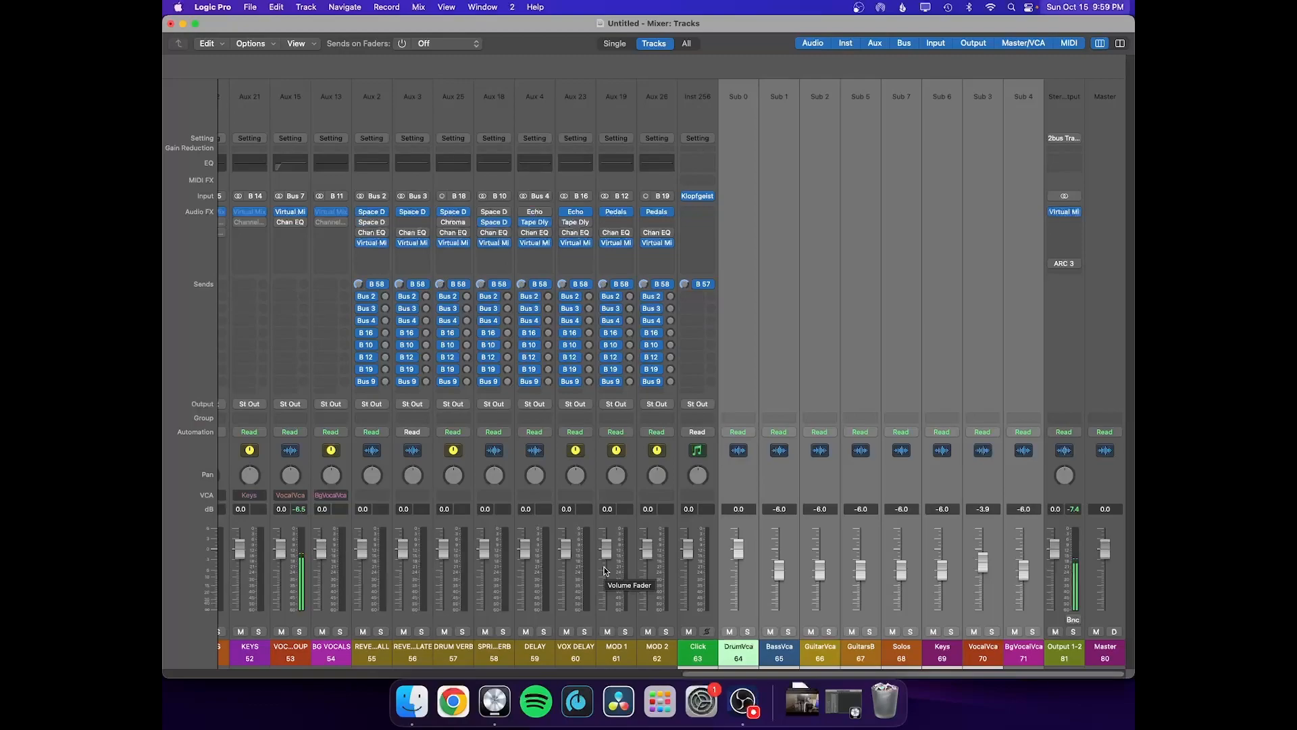
Step: Release the VCA channel selection, select the DRUMS group channel, and examine its Virtual Mix Rack plug-in before closing it
left_click(510, 580)
scroll(510, 580, "left", 15)
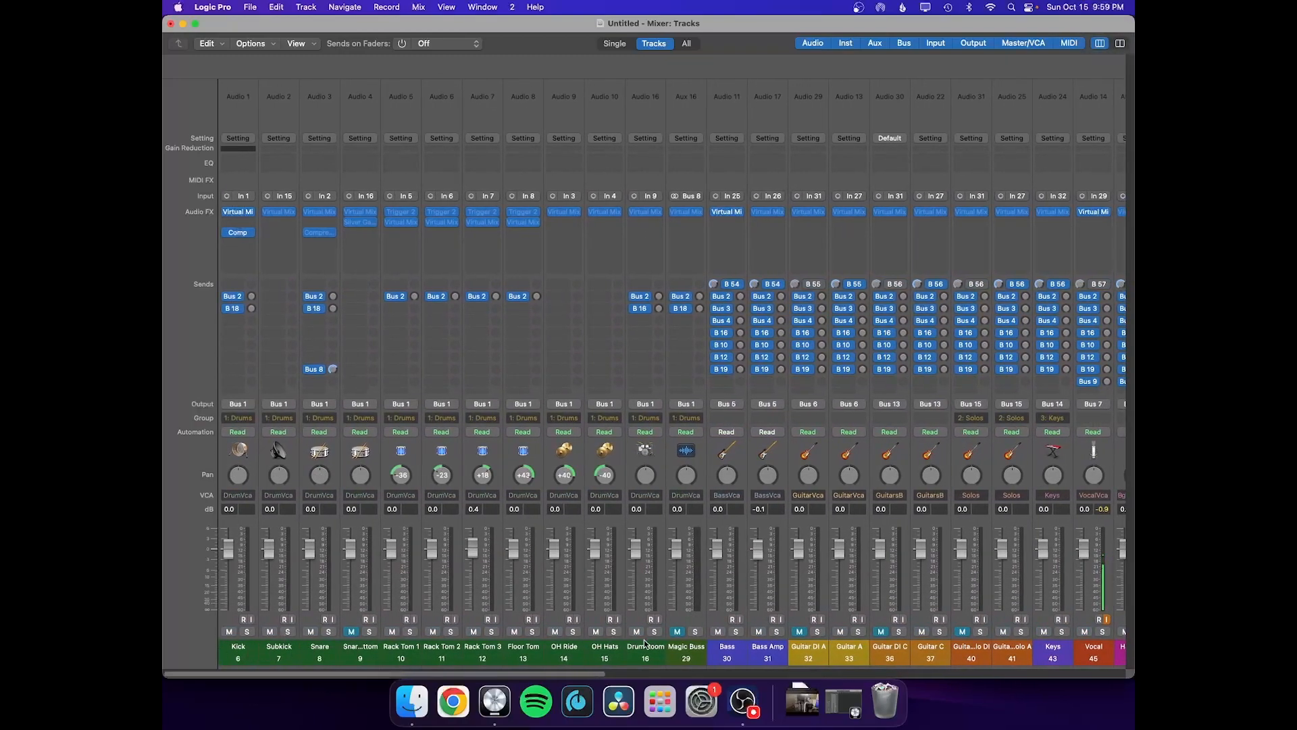
scroll(515, 623, "right", 15)
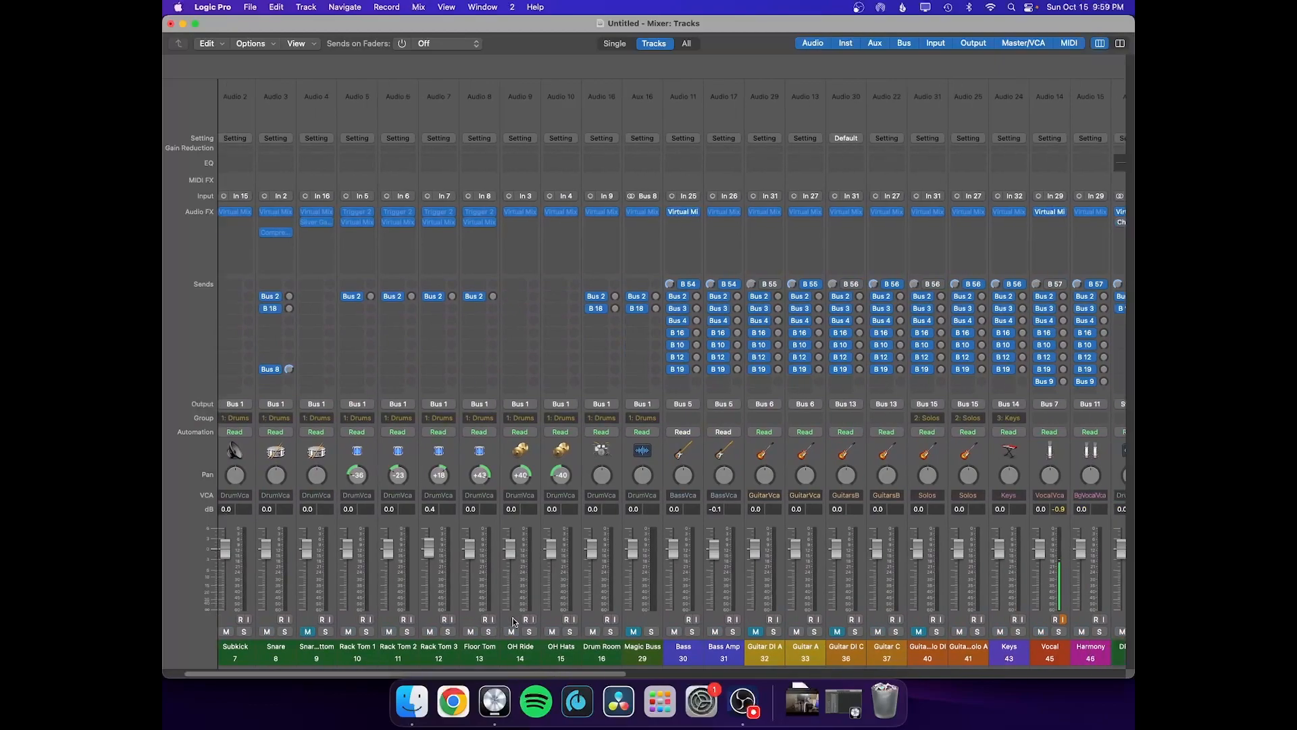
left_click(818, 659)
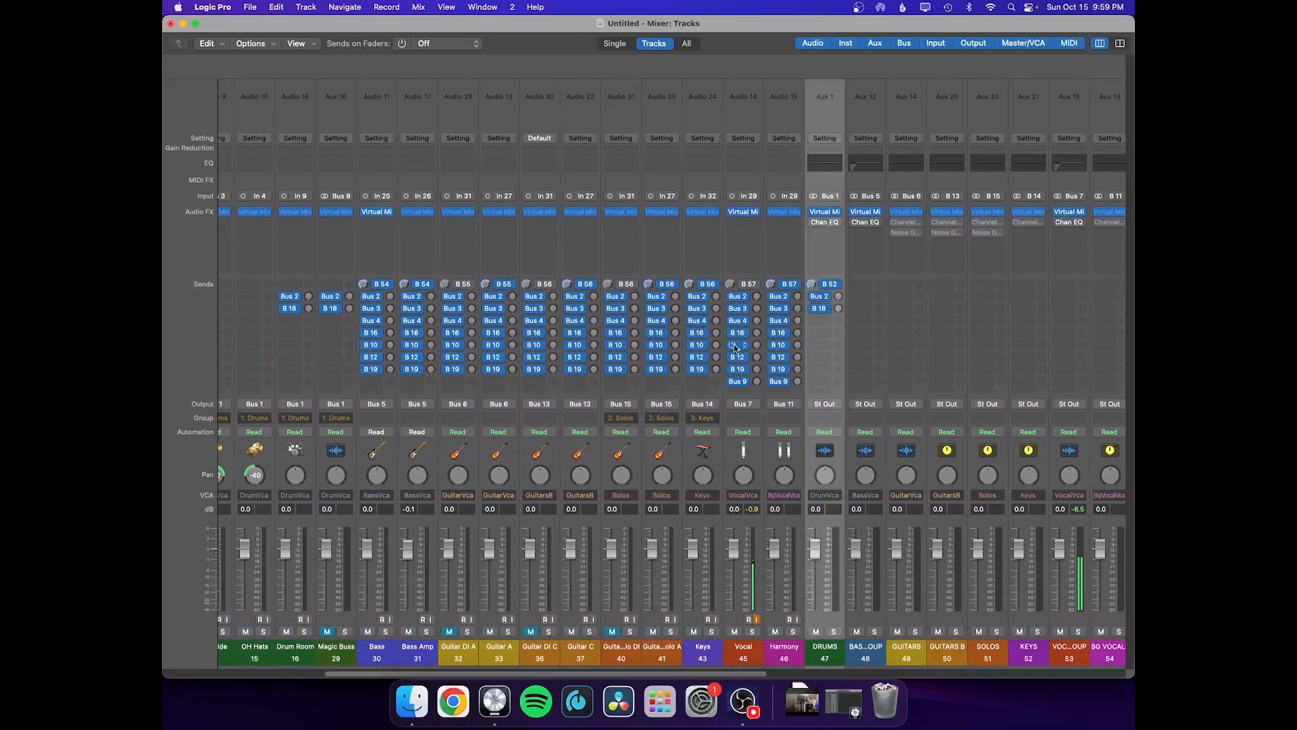
left_click(824, 211)
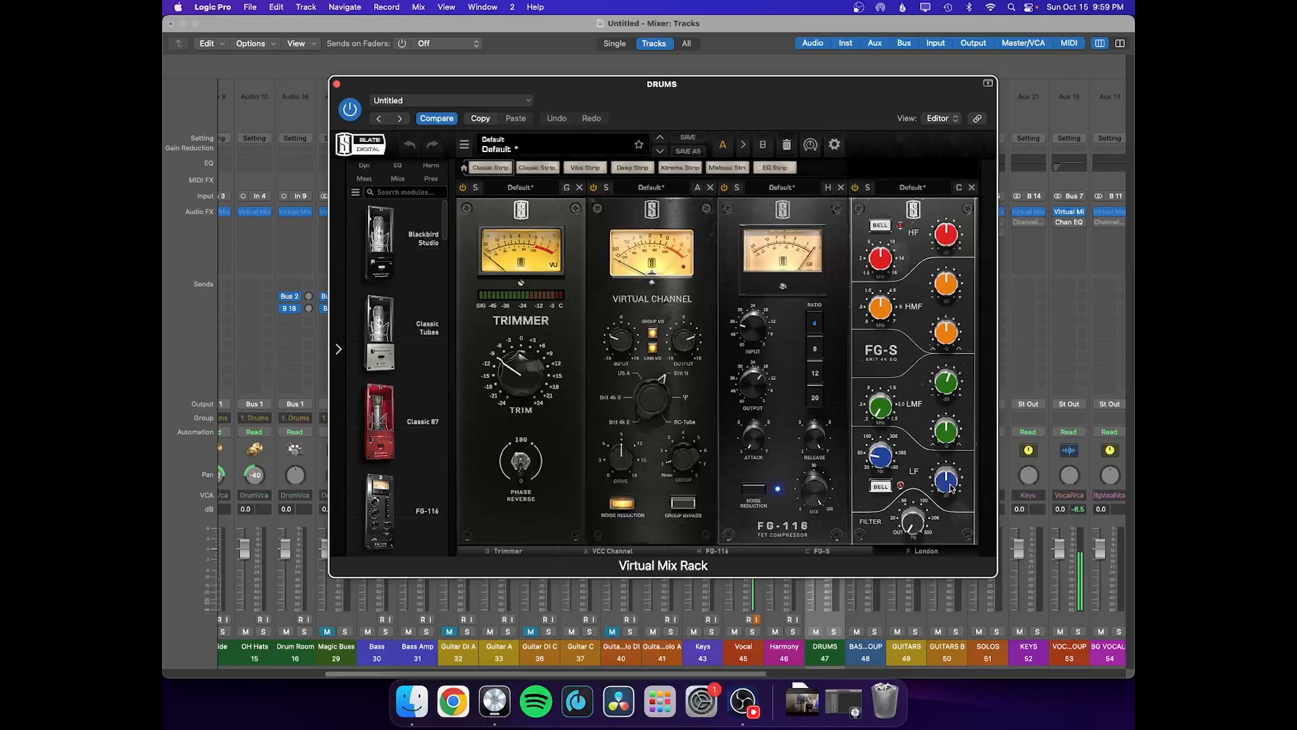
left_click(337, 85)
Step: Restore the main Tracks window, show the hidden tracks, and minimize the window again to return to the Mixer
scroll(532, 319, "left", 5)
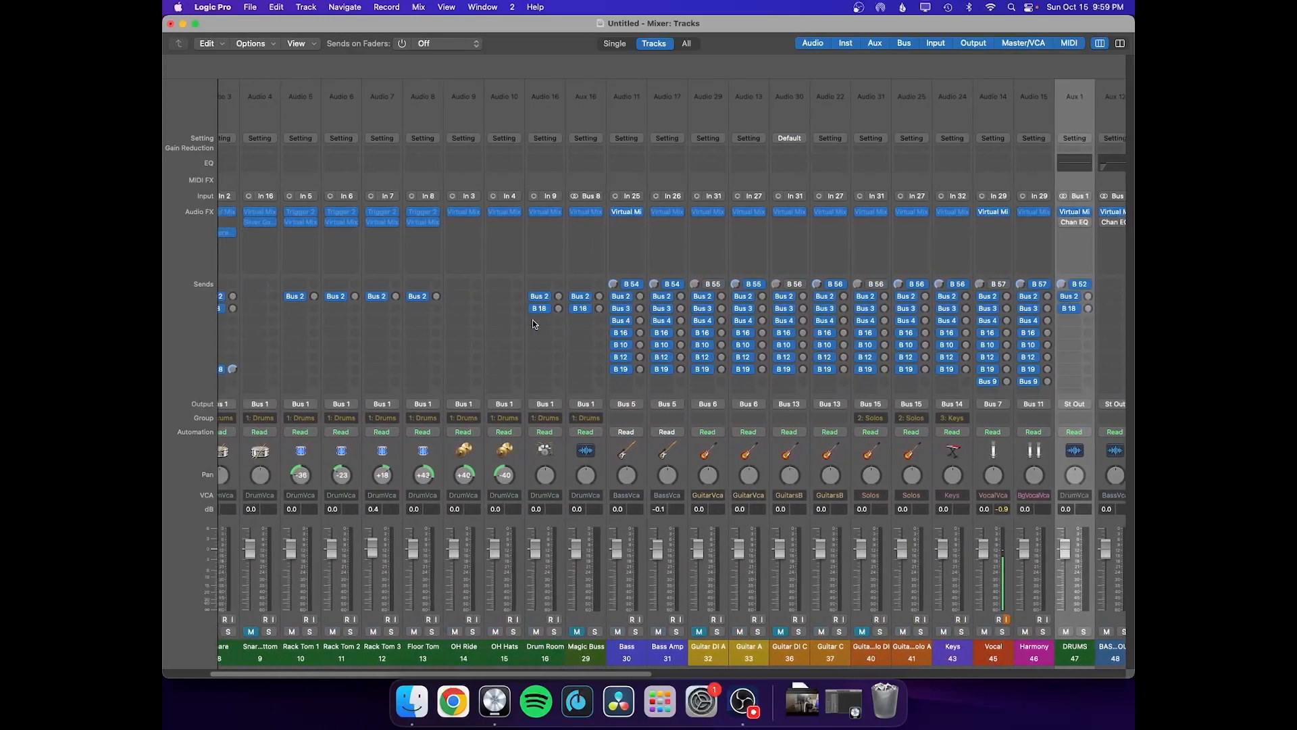
scroll(533, 319, "left", 3)
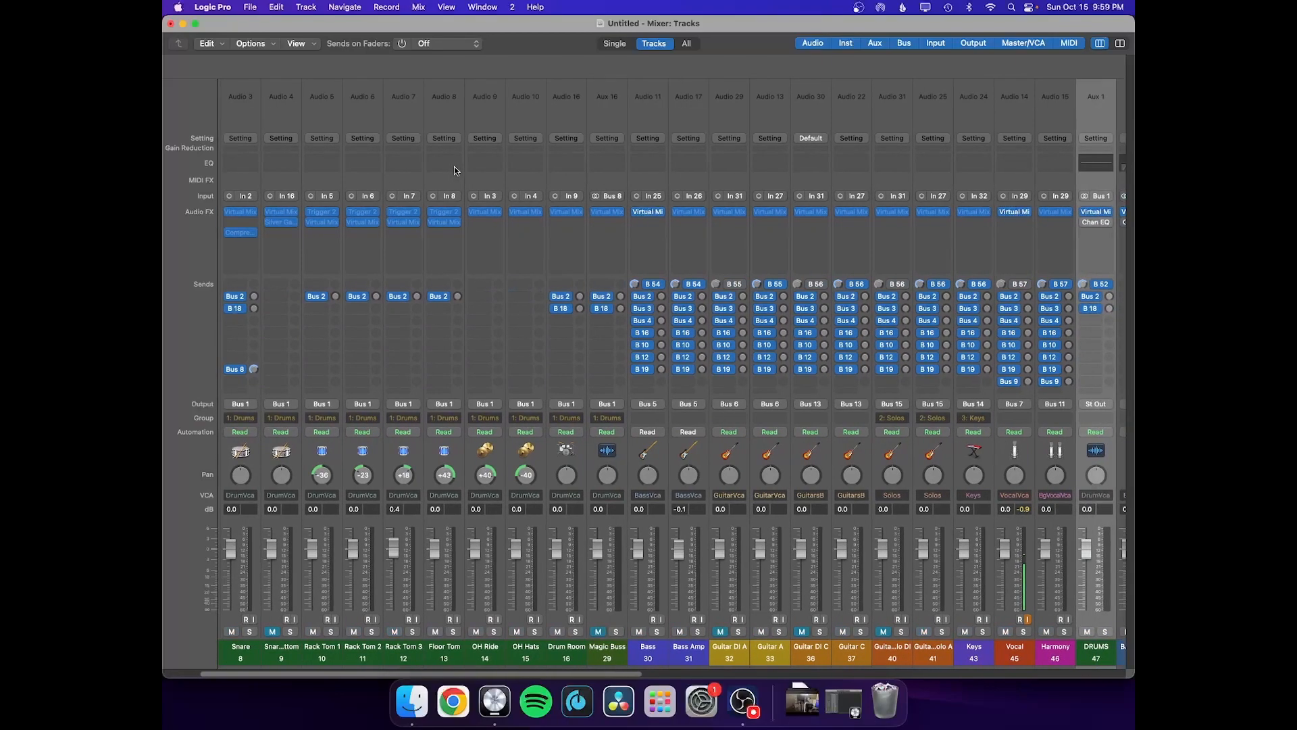
left_click(844, 702)
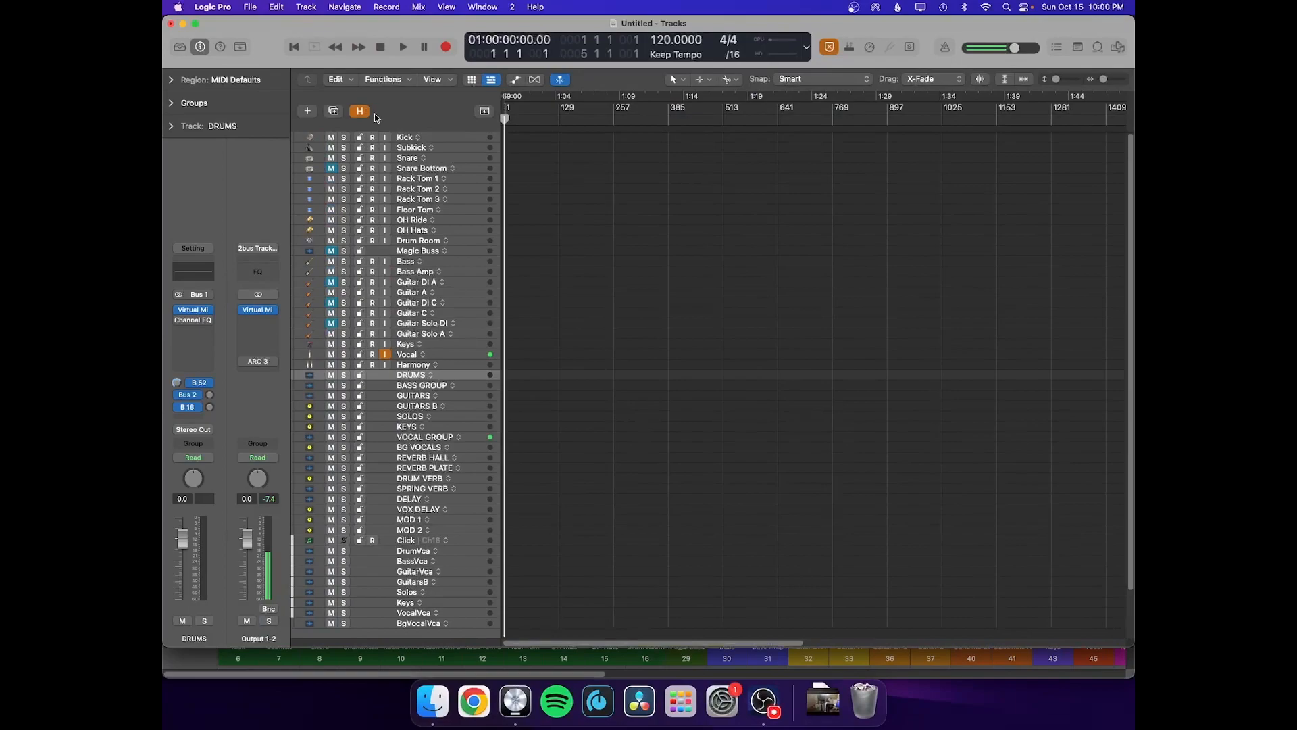
left_click(358, 111)
left_click(182, 24)
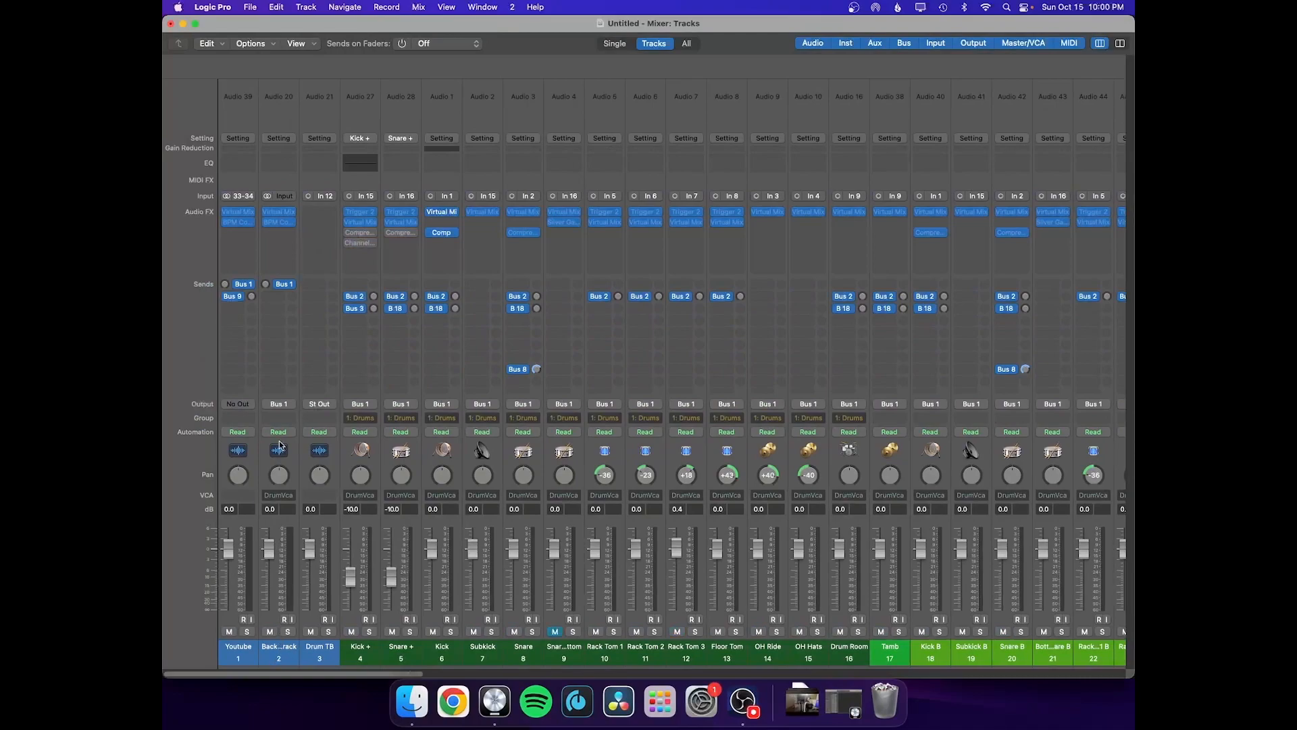
Step: Examine the BPM Counter and Virtual Mix Rack plug-ins on the Backing Track channel, closing each one
left_click(276, 223)
left_click(275, 223)
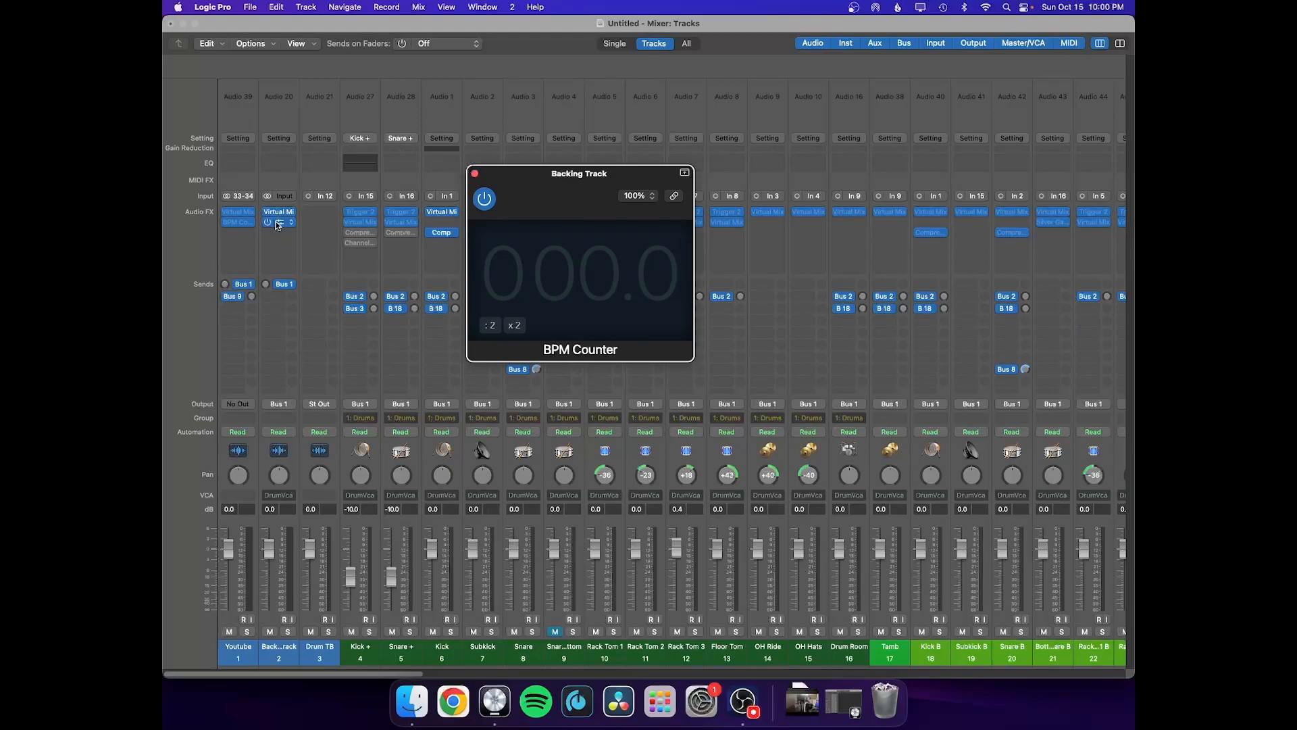
left_click(475, 175)
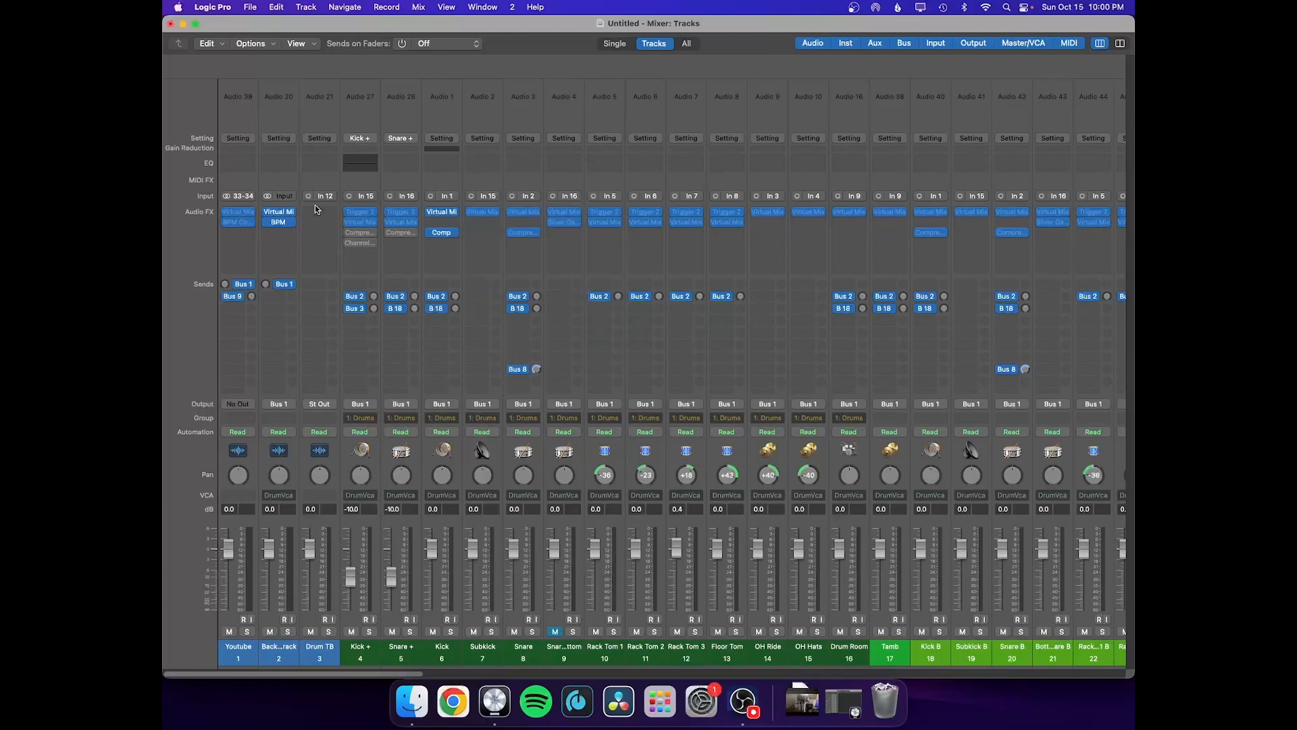
left_click(278, 212)
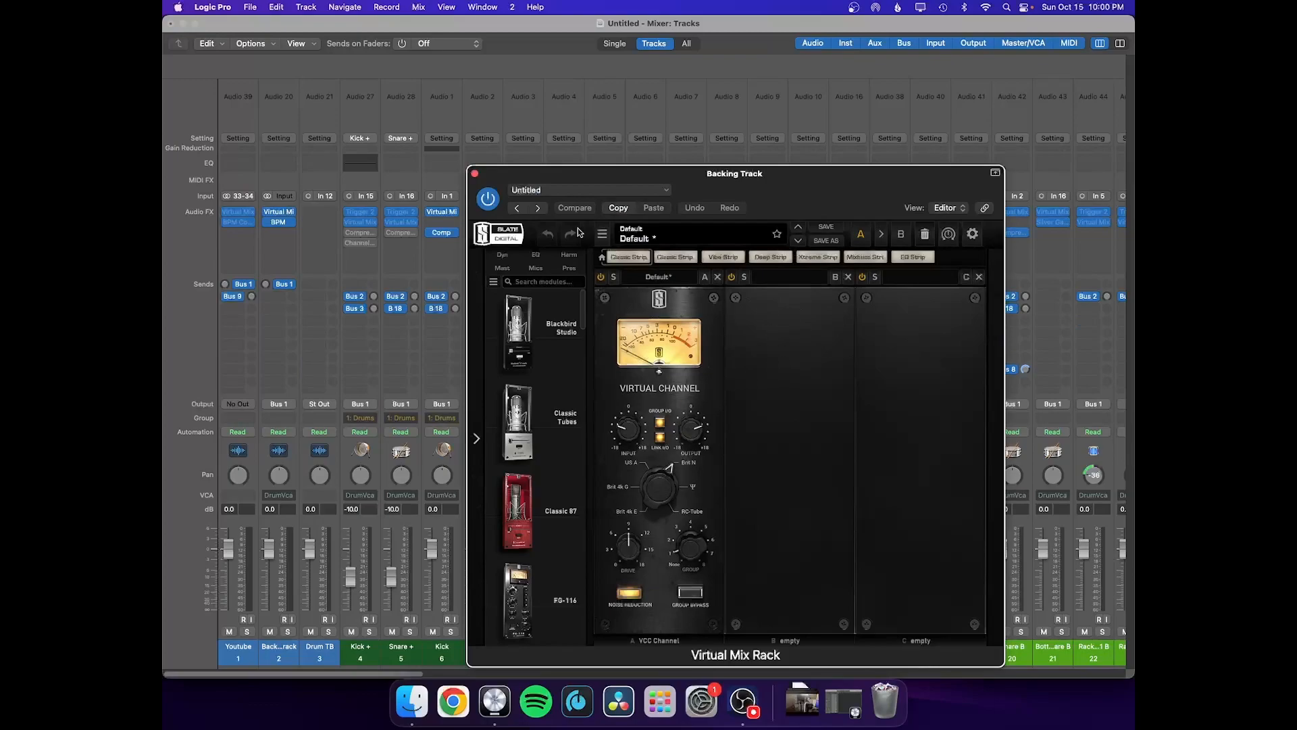
left_click(475, 175)
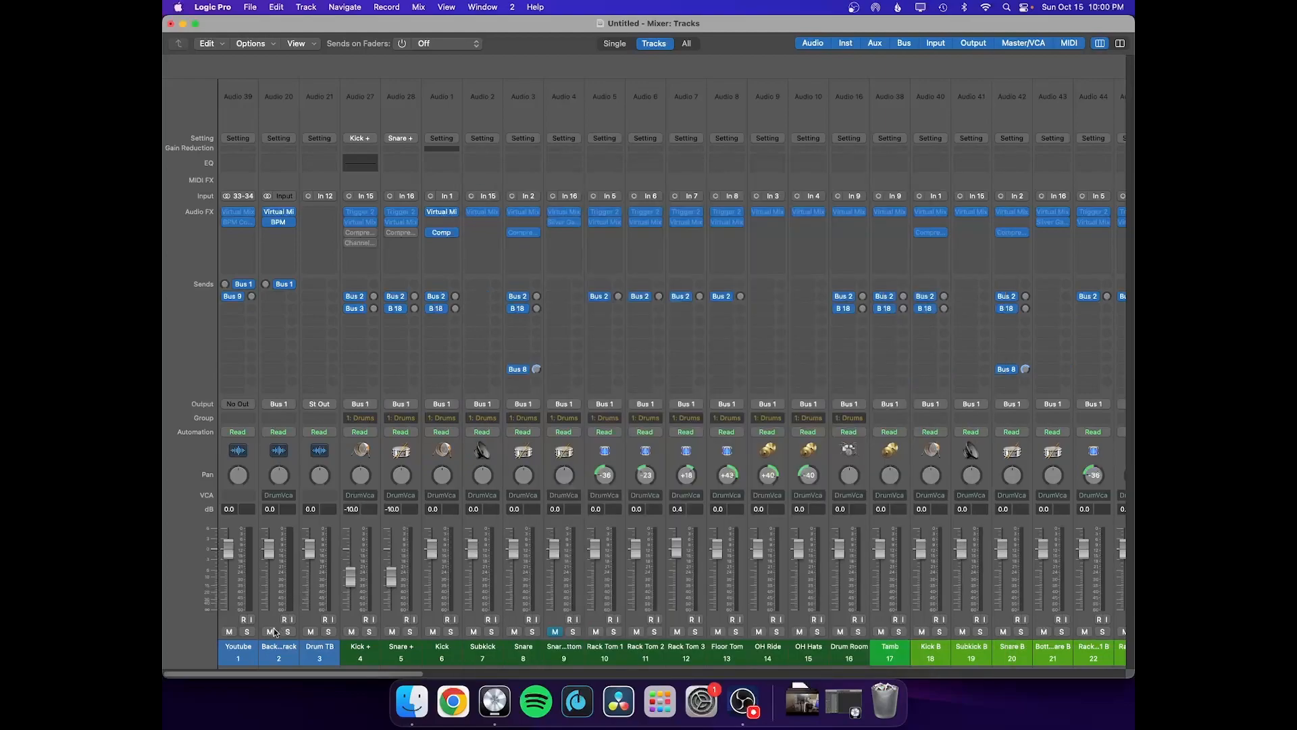
Step: Highlight the Youtube and Drum TB channels in turn, and inspect the Trigger 2 plug-in on the Kick + channel
left_click(240, 650)
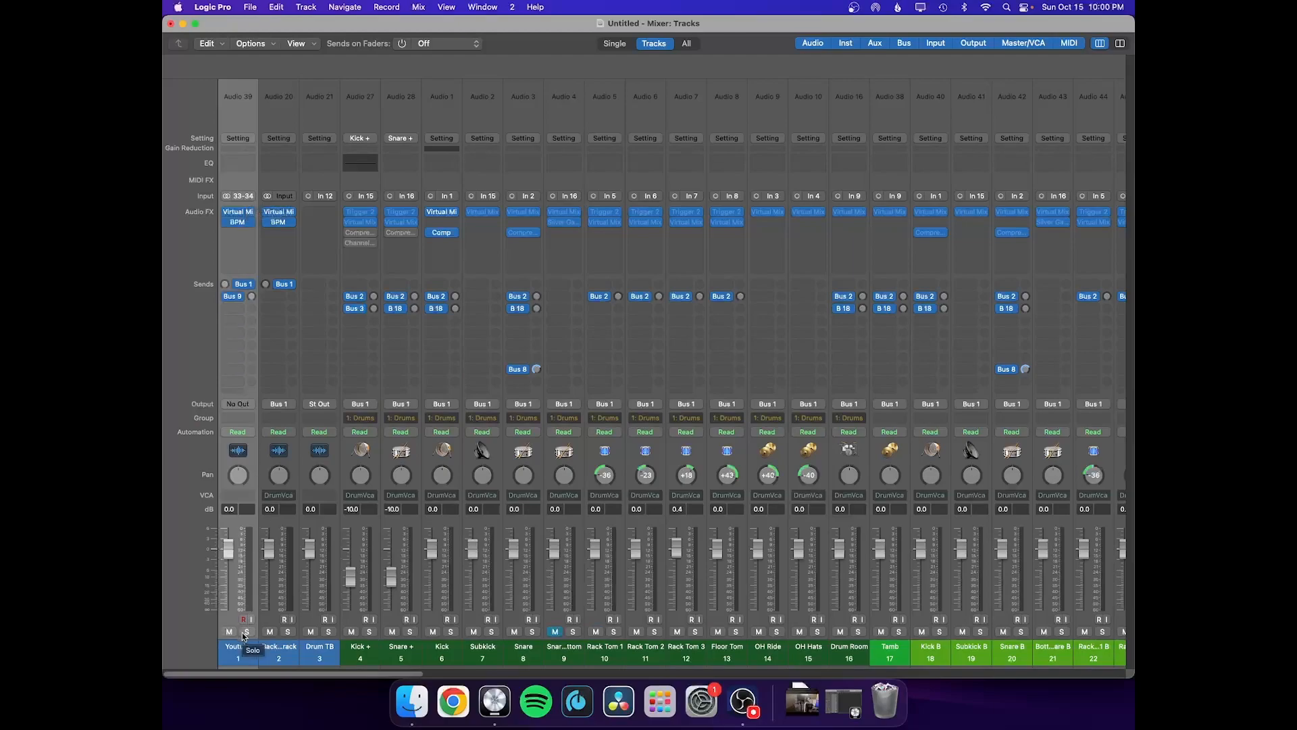
left_click(318, 652)
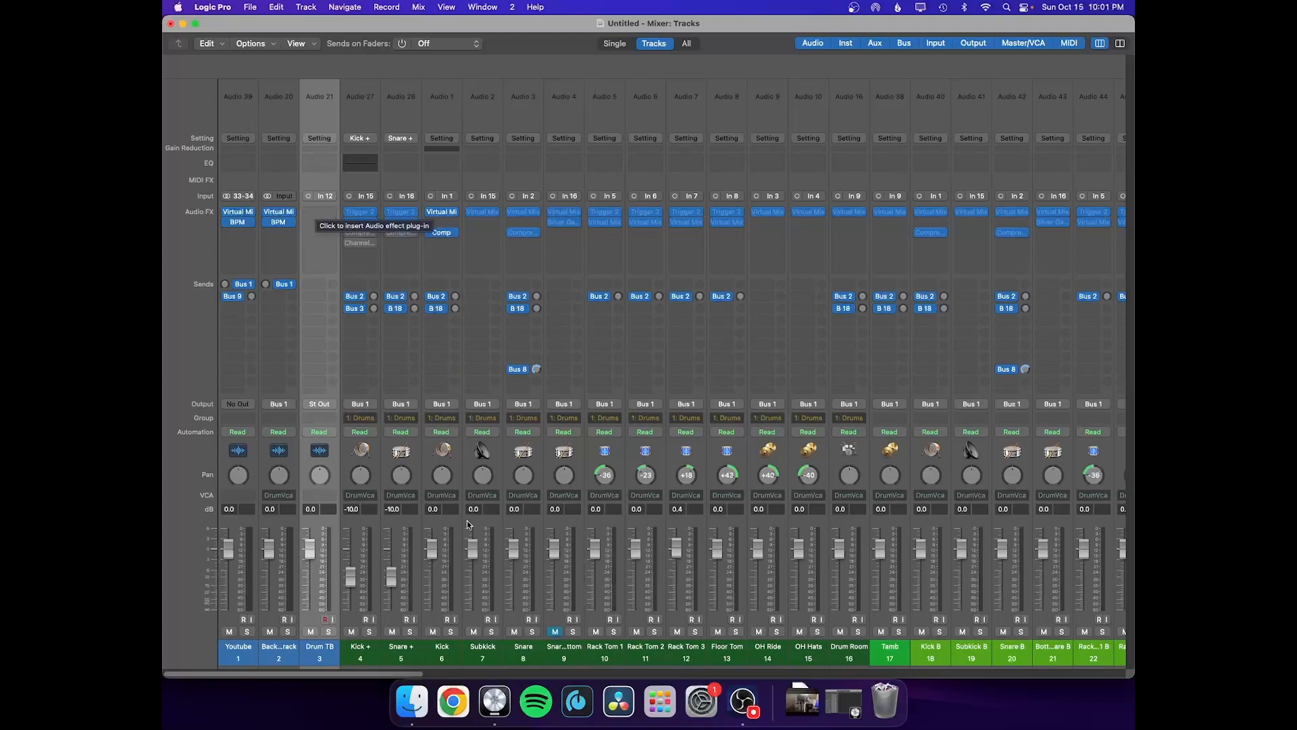
left_click(364, 659)
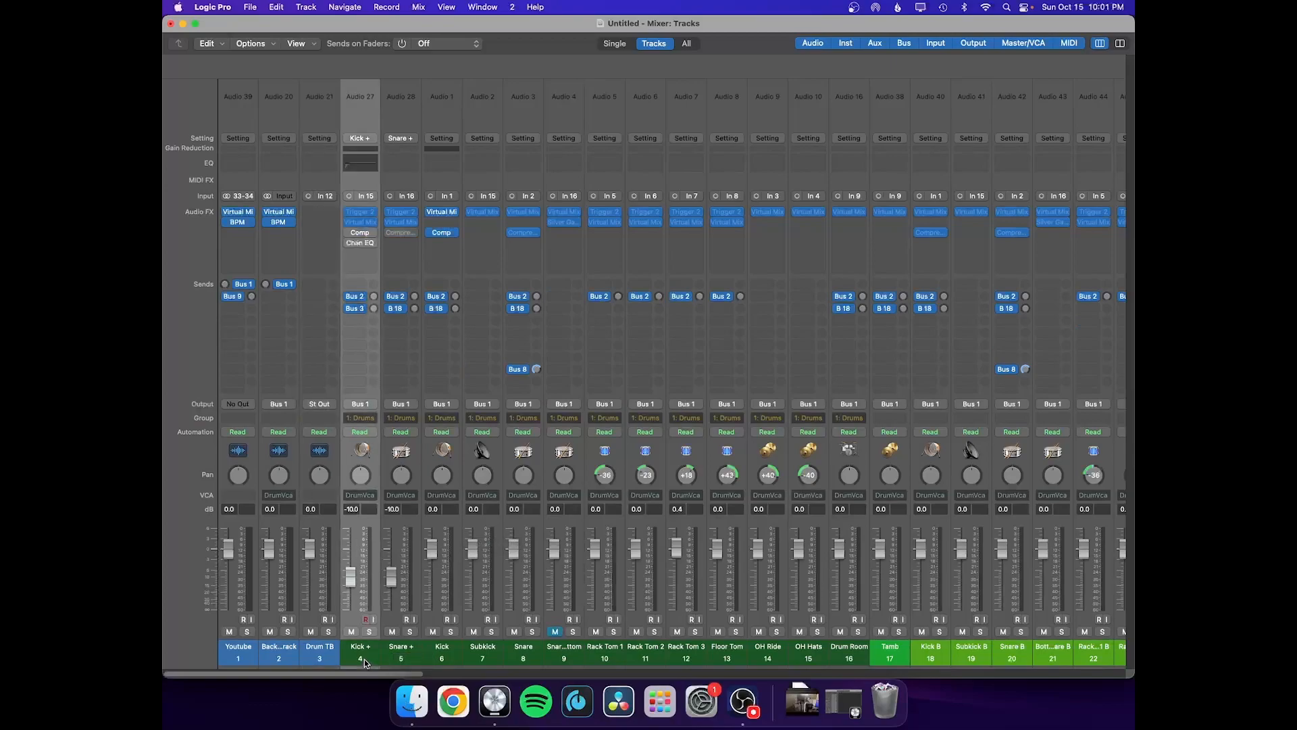
left_click(361, 215)
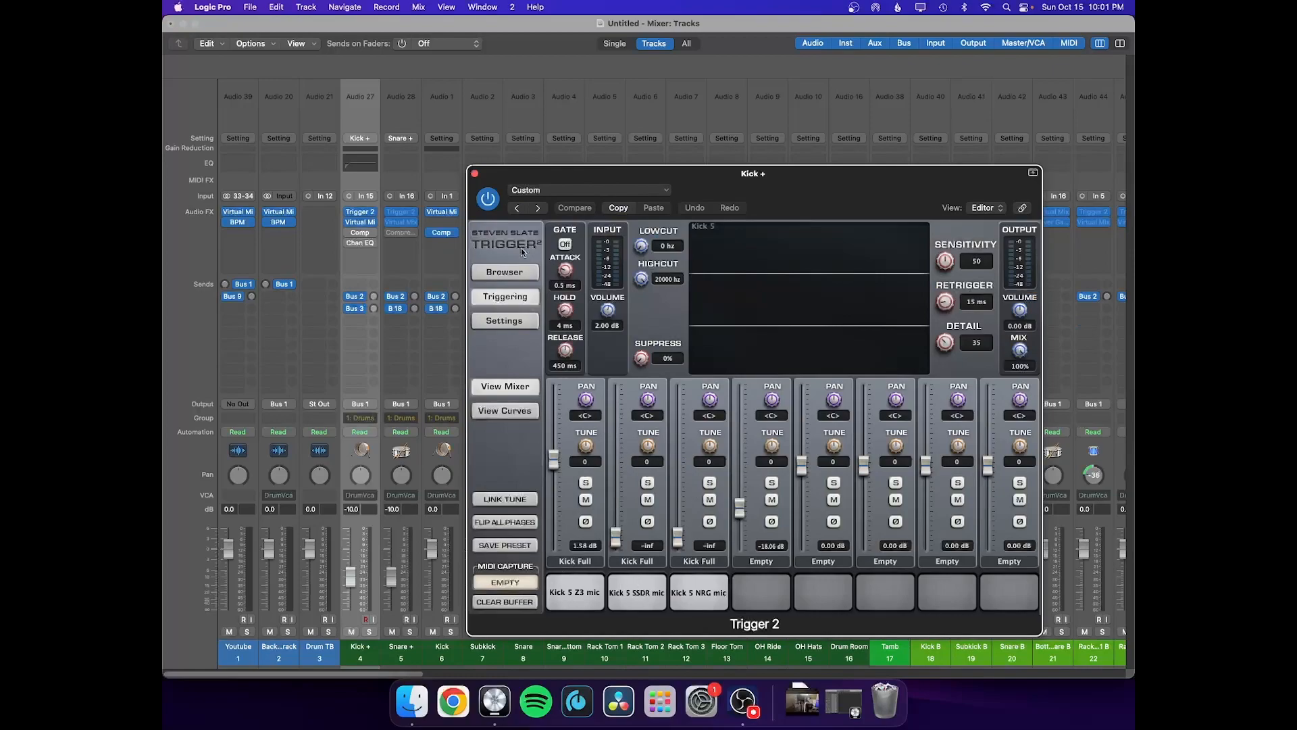
left_click(474, 174)
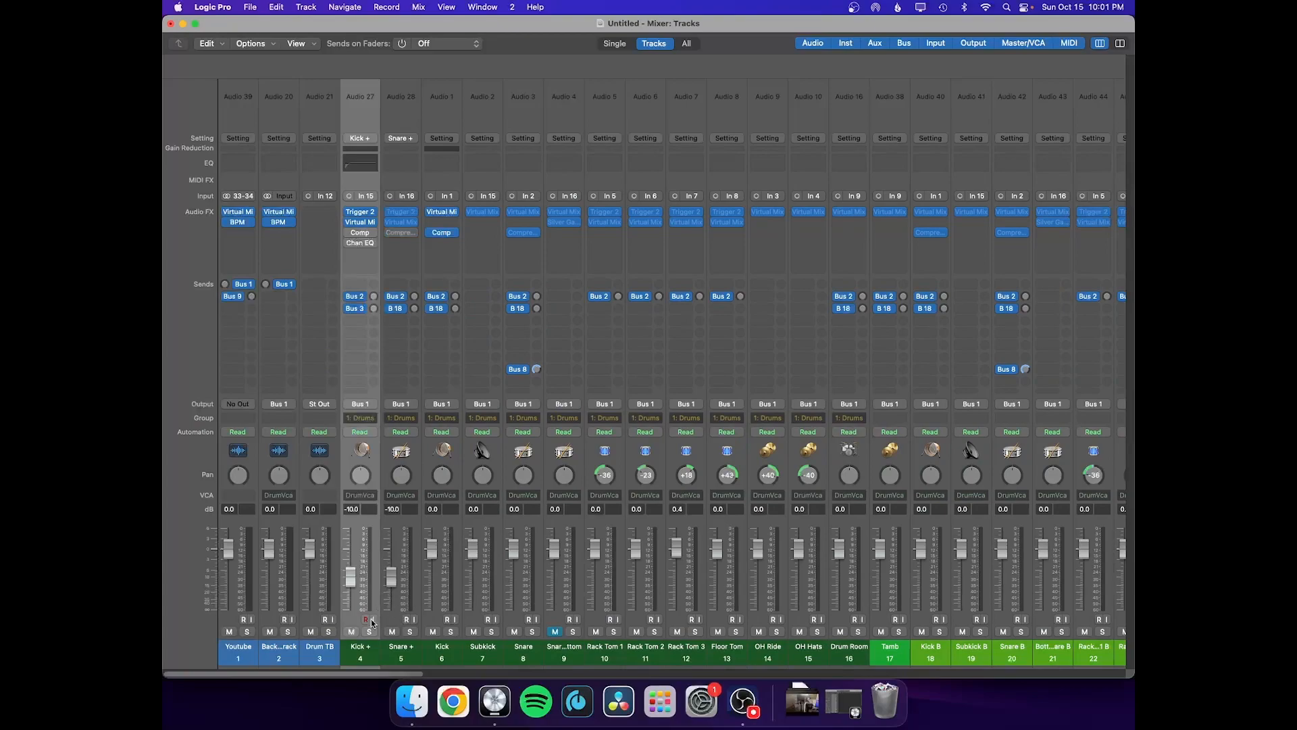
Step: Highlight the drum channels one after another from Kick through the snares and rack toms to OH Ride
scroll(384, 638, "right", 3)
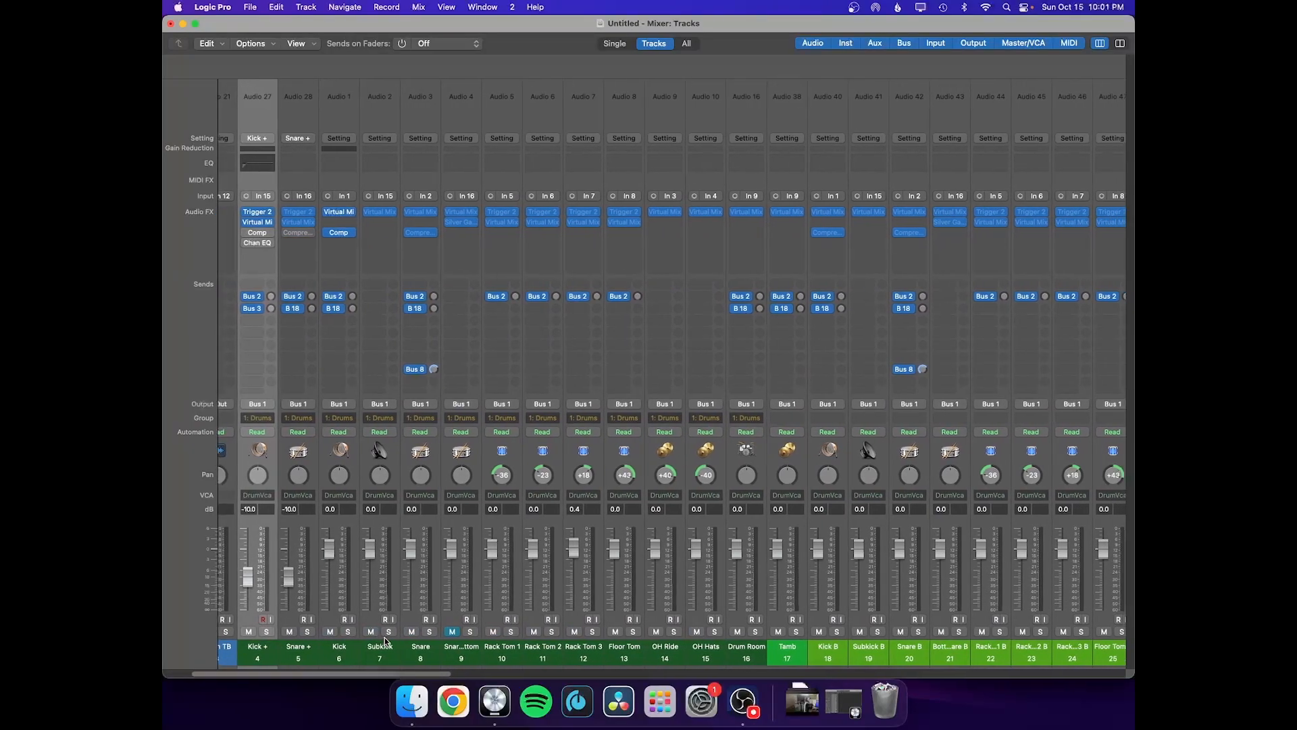
left_click(342, 654)
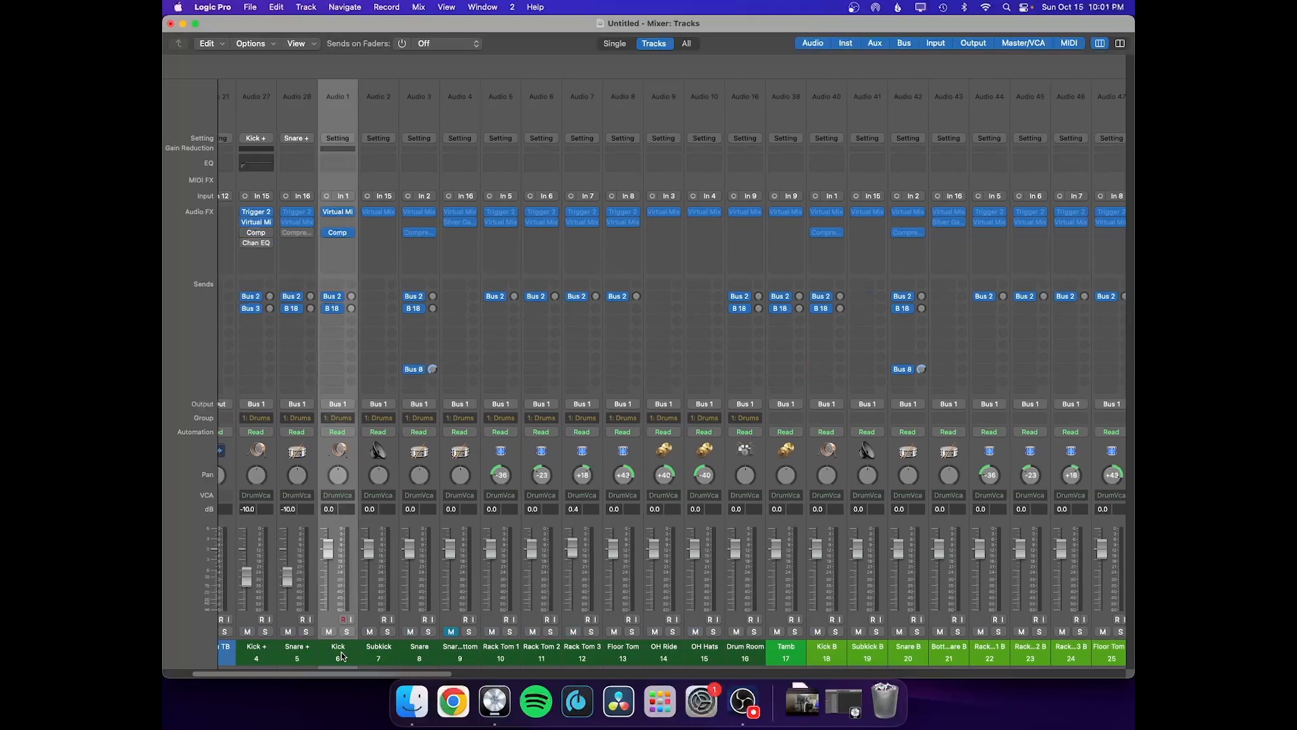
left_click(394, 654)
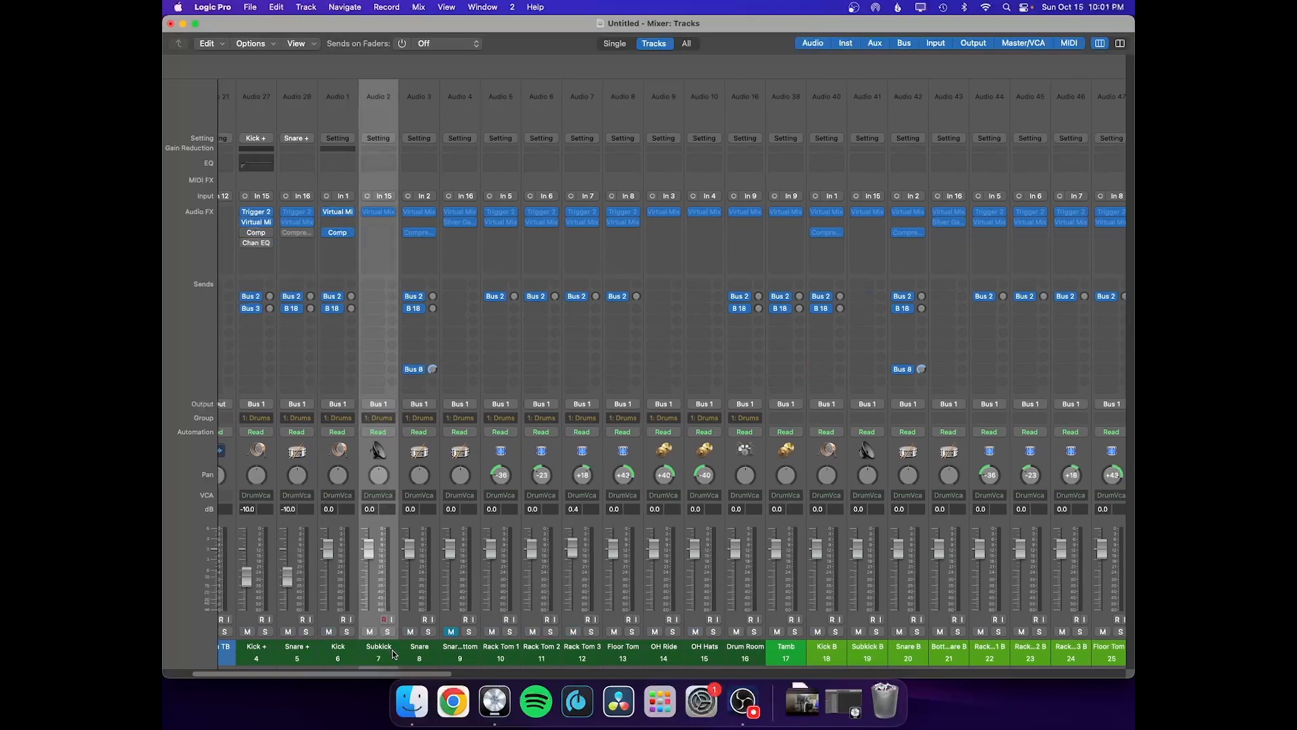
left_click(415, 655)
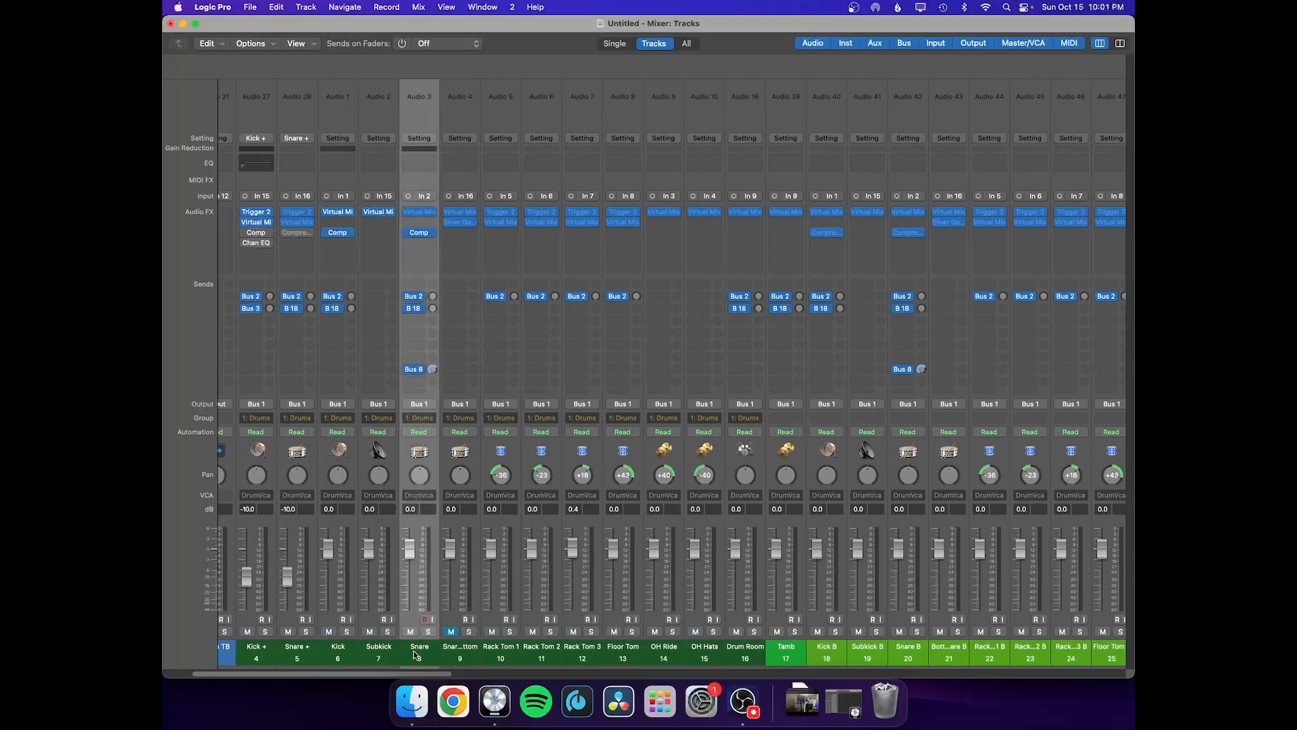
left_click(452, 653)
left_click_drag(498, 650, 627, 653)
left_click(668, 651)
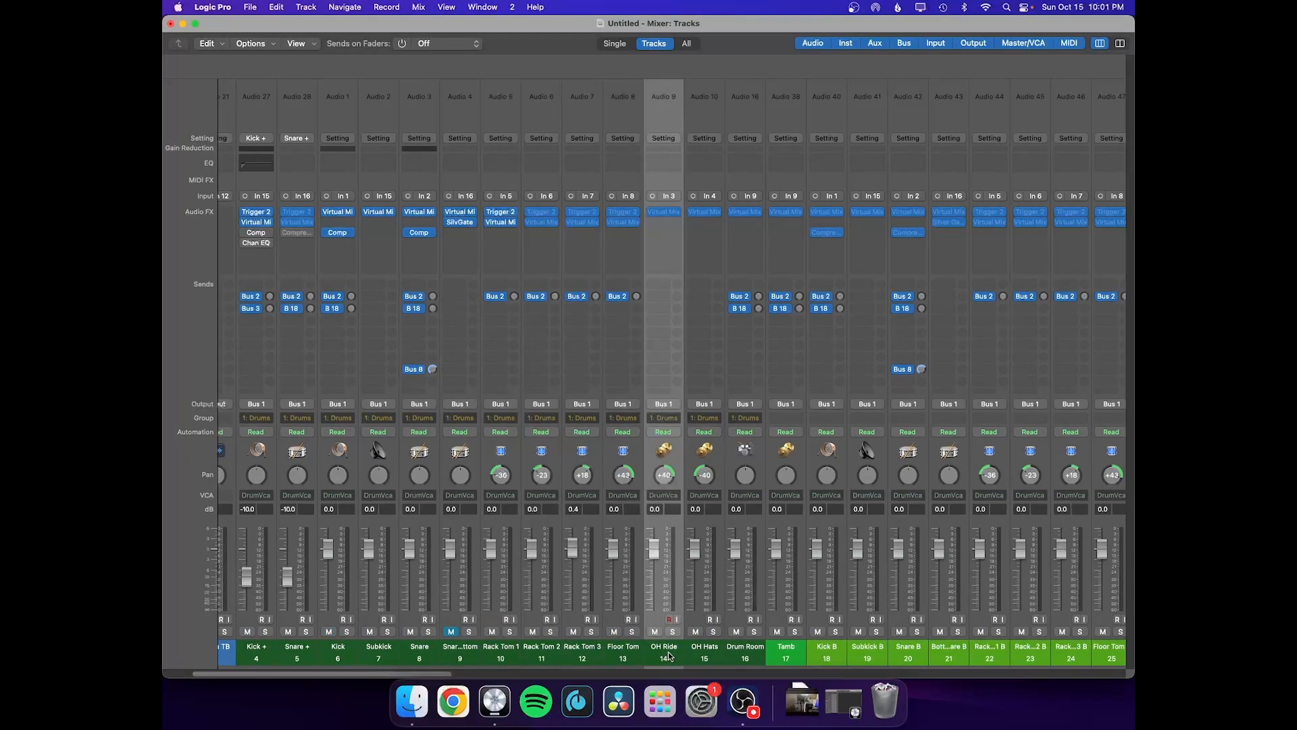
Step: Select the Drum Room channel and examine its Virtual Mix Rack, including the microphone models of the Classic Tubes module
left_click(744, 653)
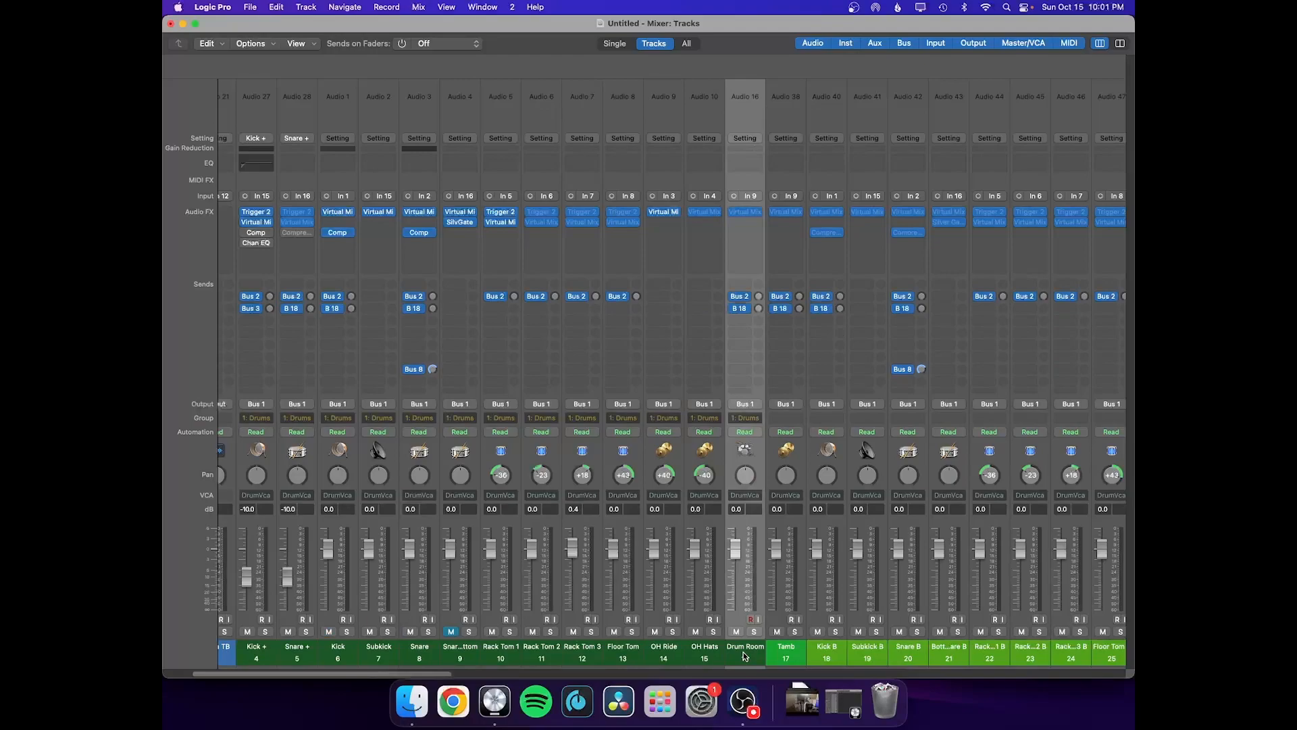
left_click(746, 213)
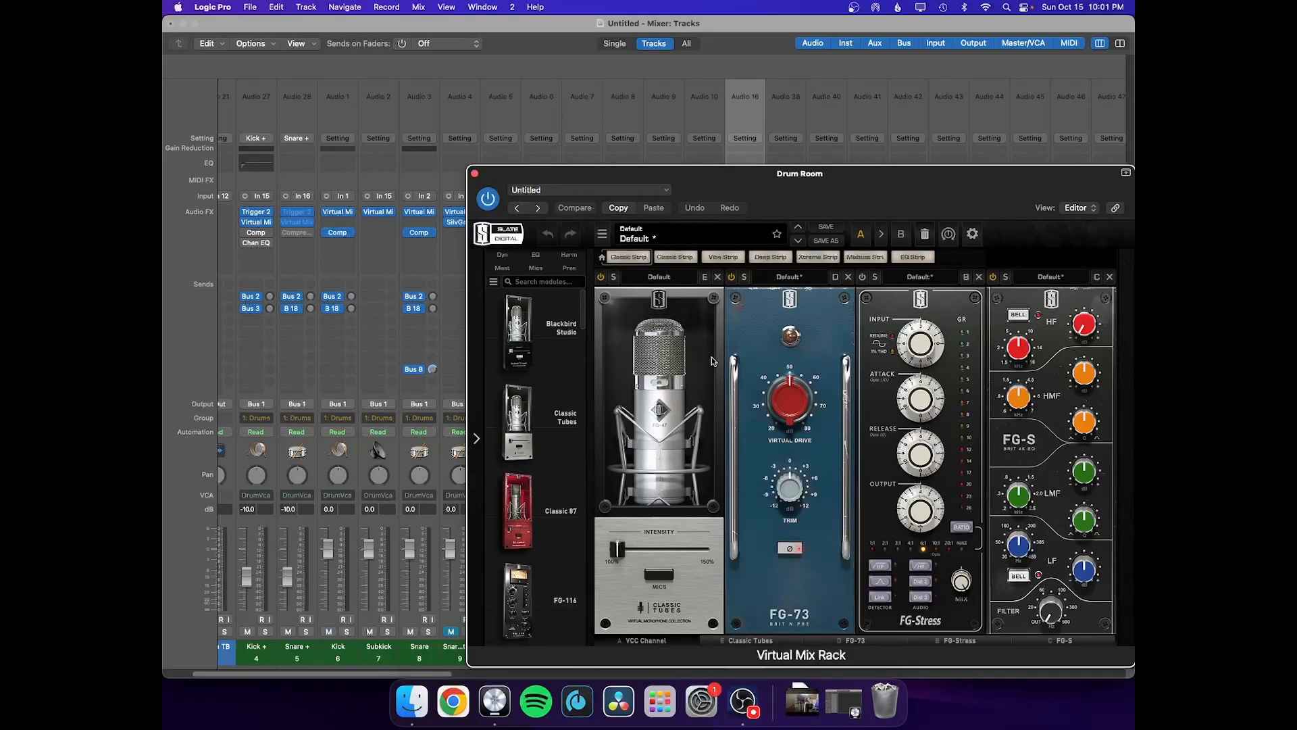
left_click(668, 574)
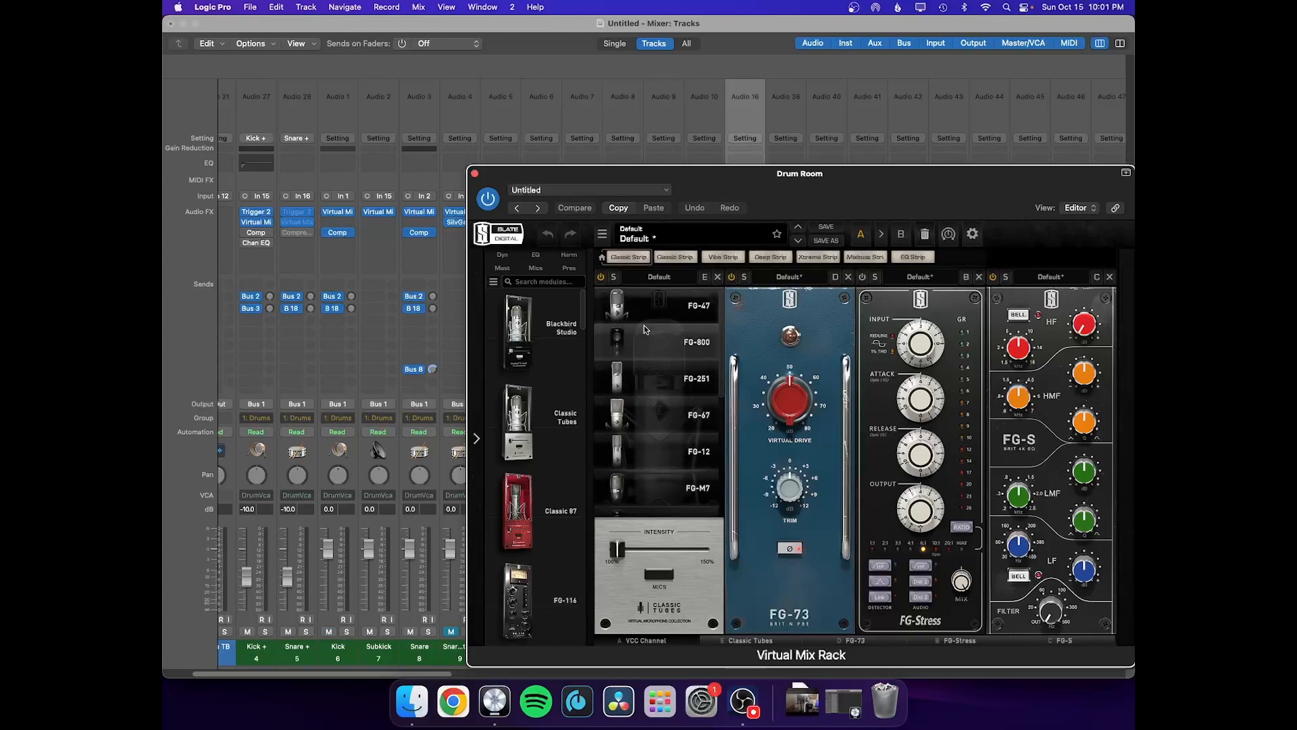
left_click(657, 571)
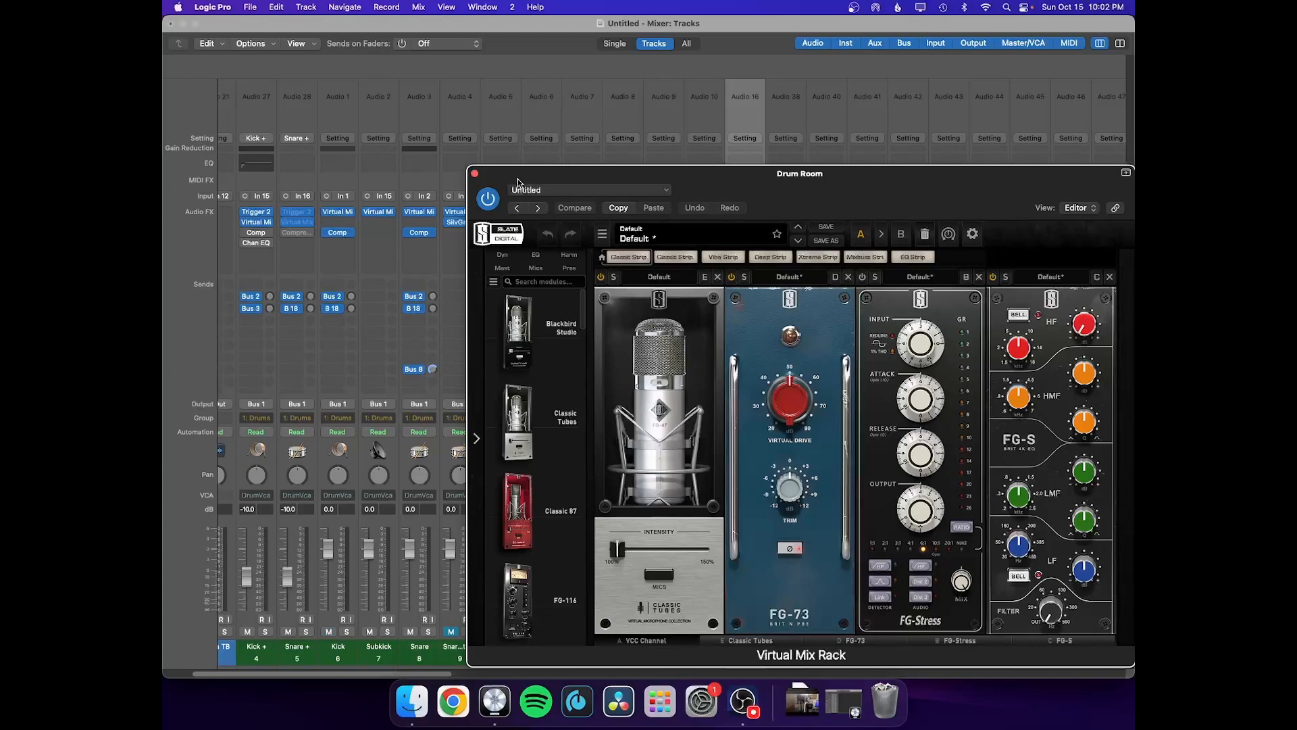
left_click(474, 175)
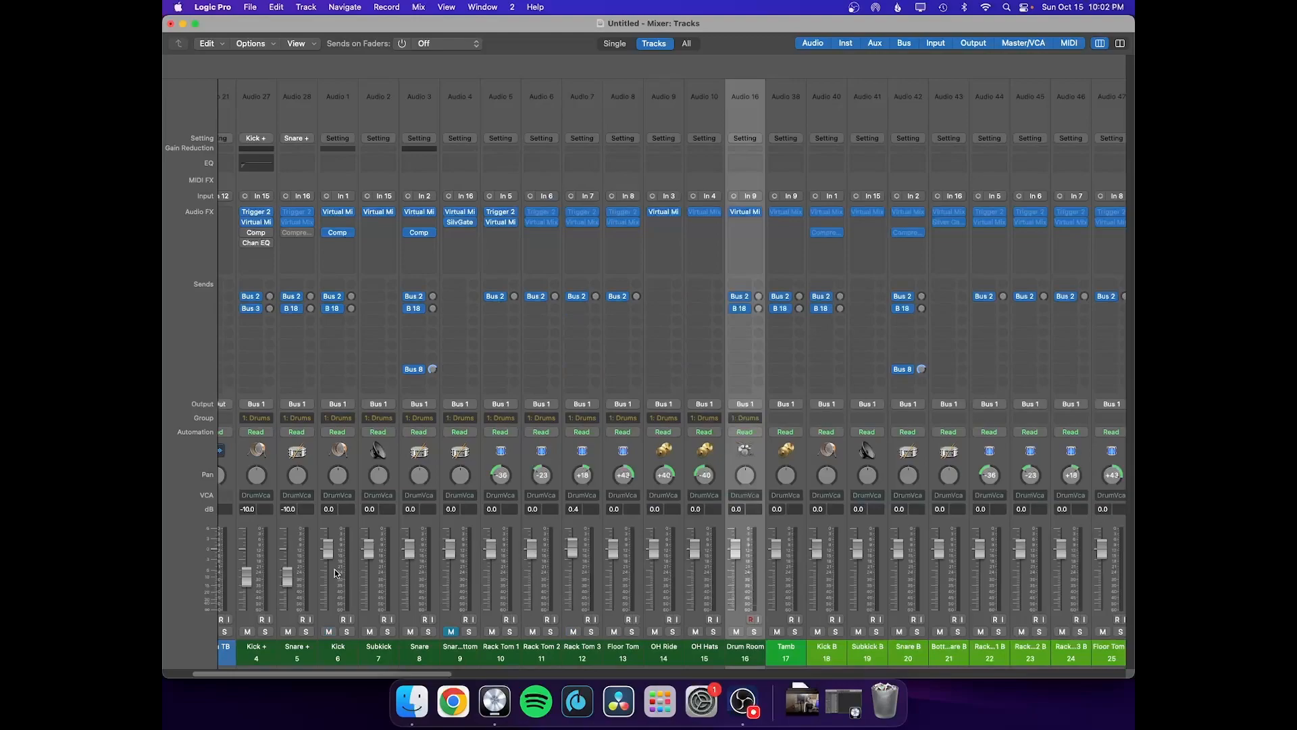
Step: Examine the Kick channel's Virtual Mix Rack, close it, and look over the drum channels through the B set
left_click(338, 214)
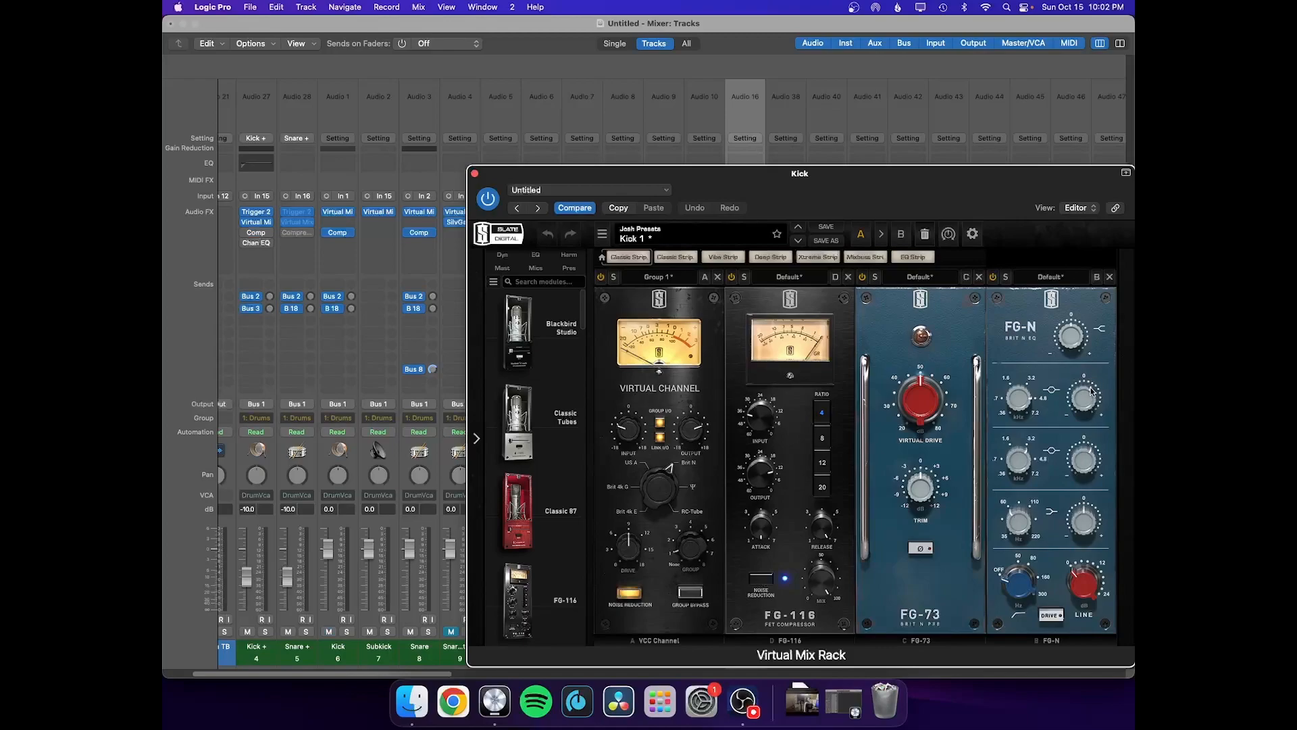
left_click(475, 173)
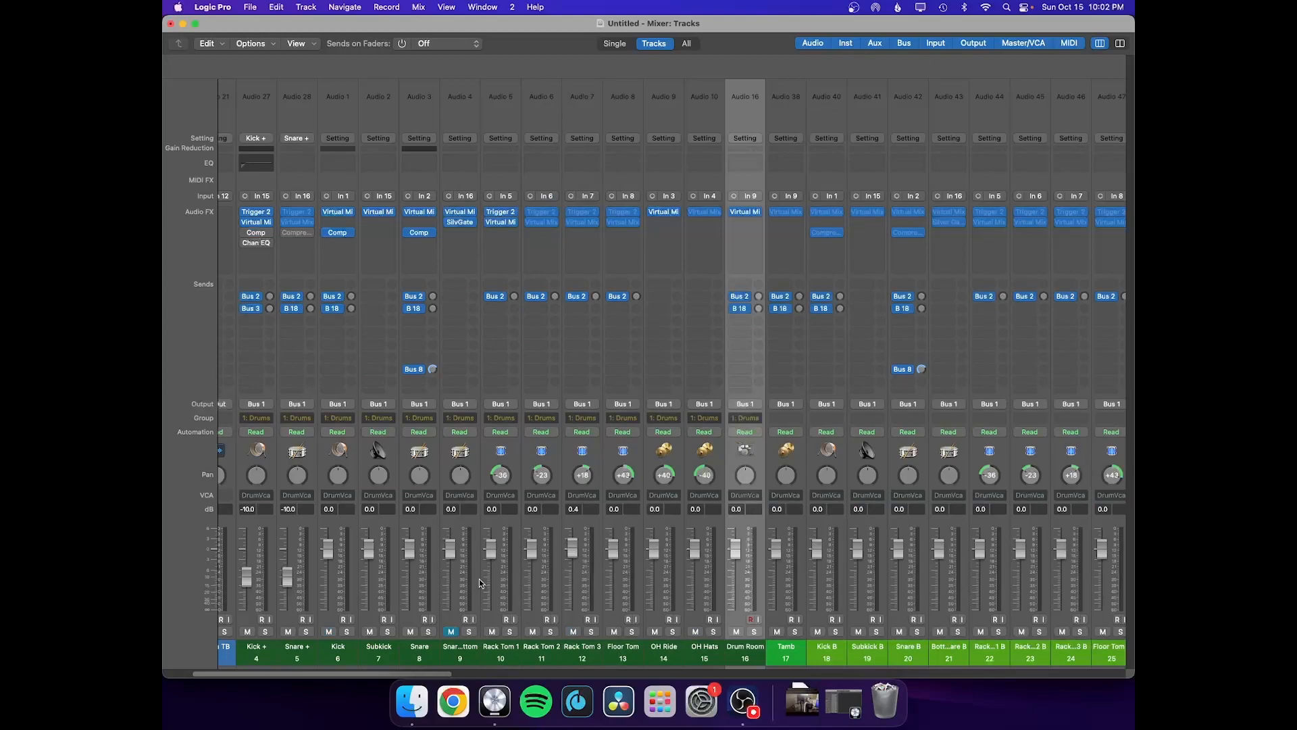
scroll(285, 345, "left", 3)
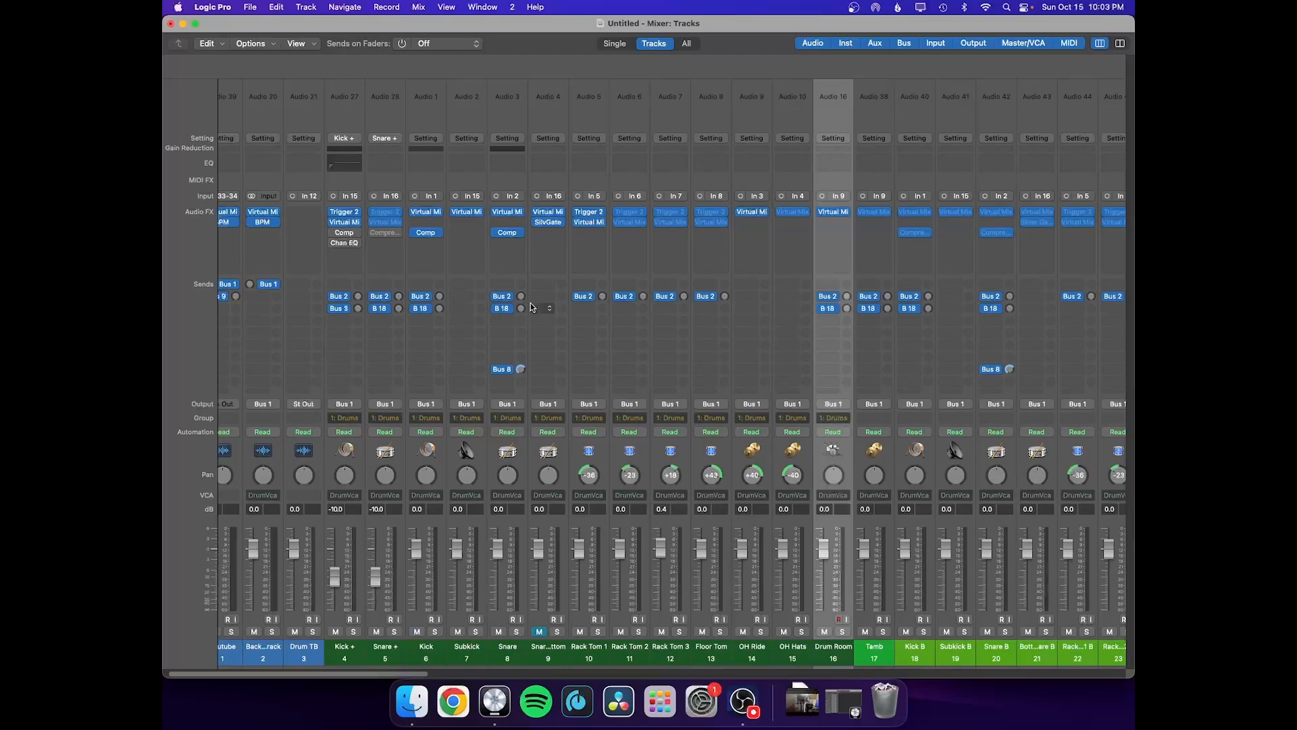
scroll(581, 319, "right", 5)
scroll(581, 319, "right", 5)
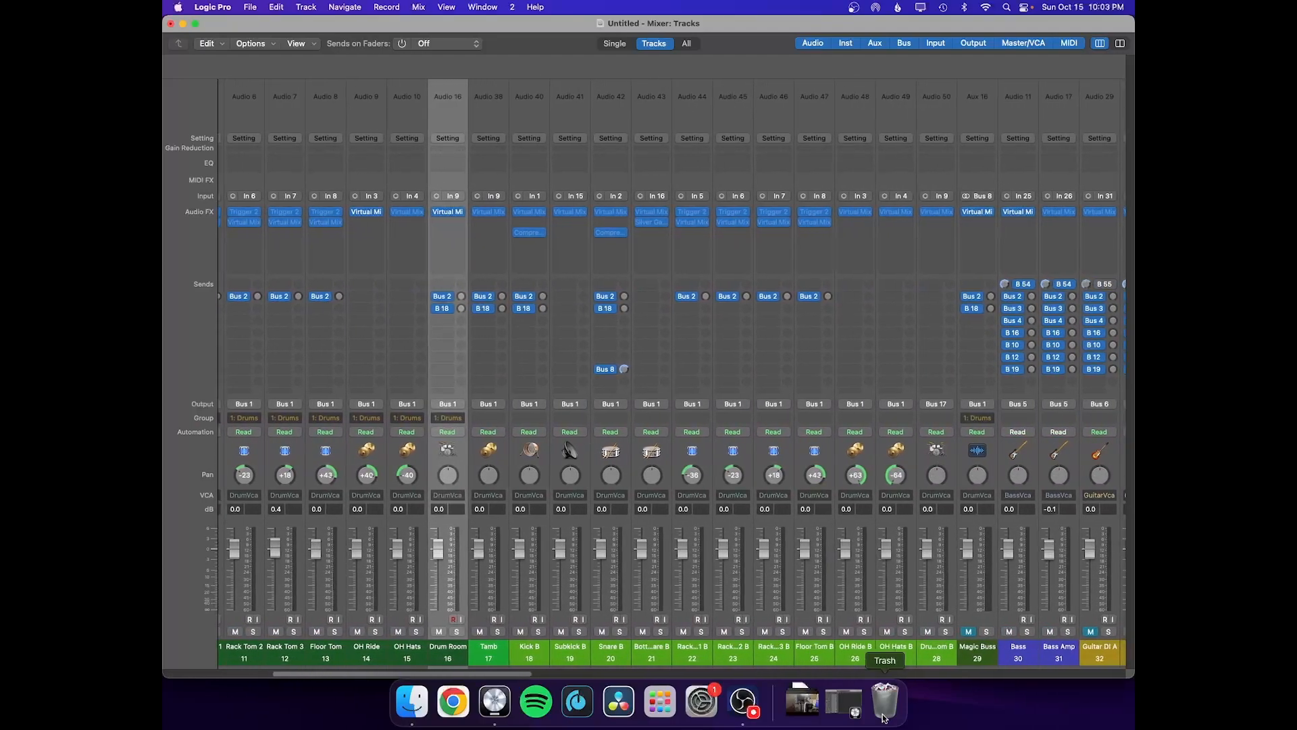
Step: Restore the main Tracks window, hide the tracks marked as hidden, and return to the Mixer's bass, guitar and group channels
left_click(844, 703)
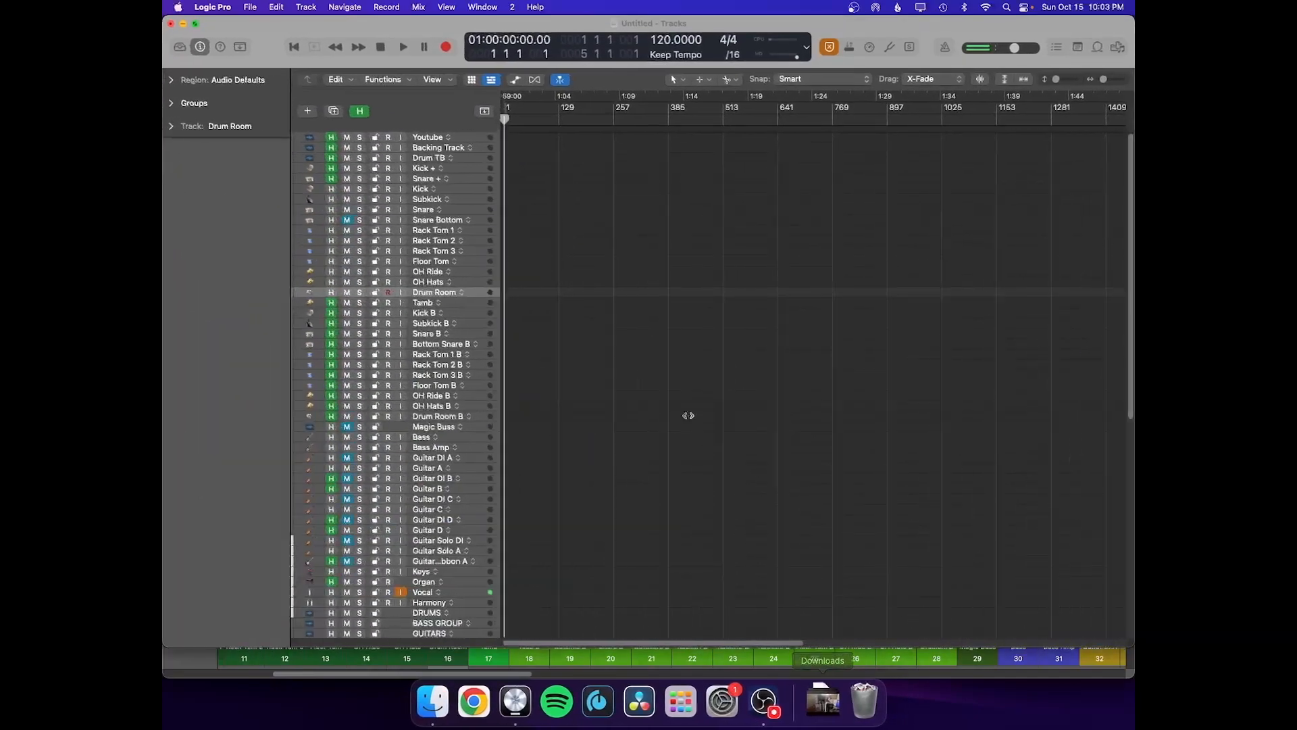
left_click(360, 111)
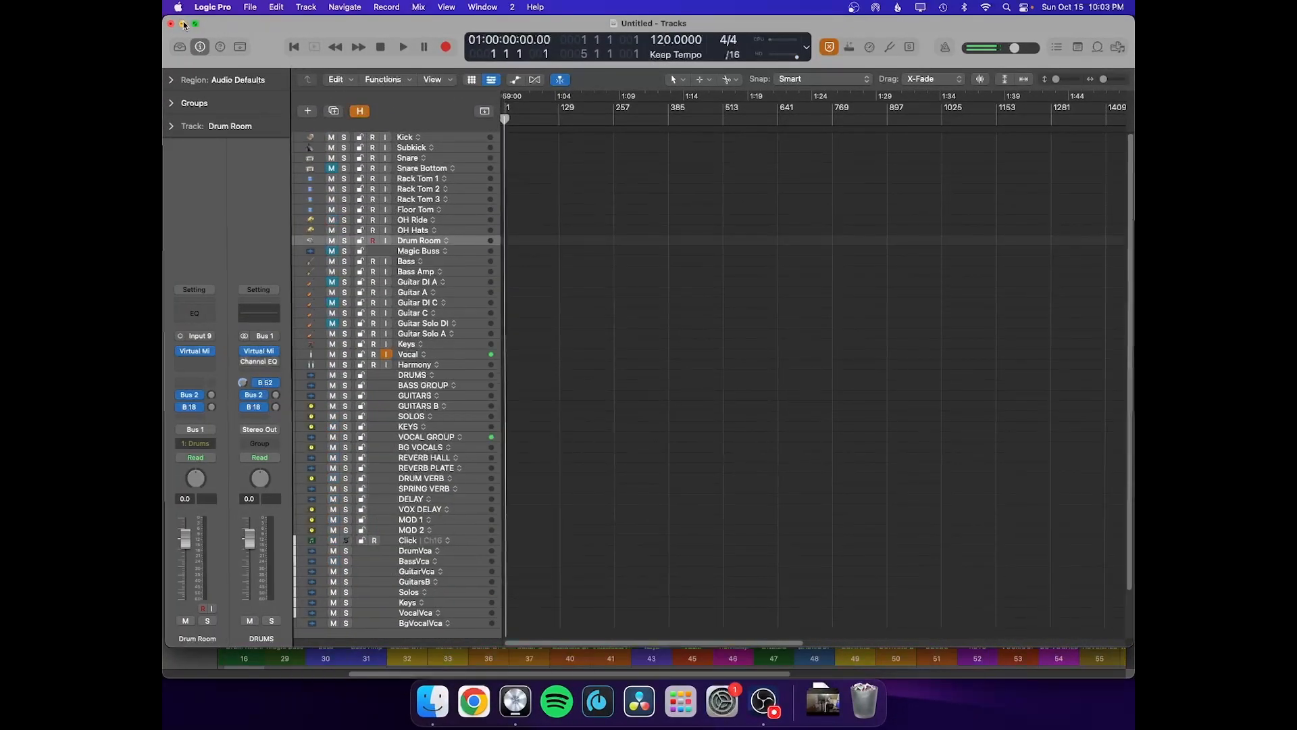
left_click(183, 24)
scroll(506, 417, "right", 1)
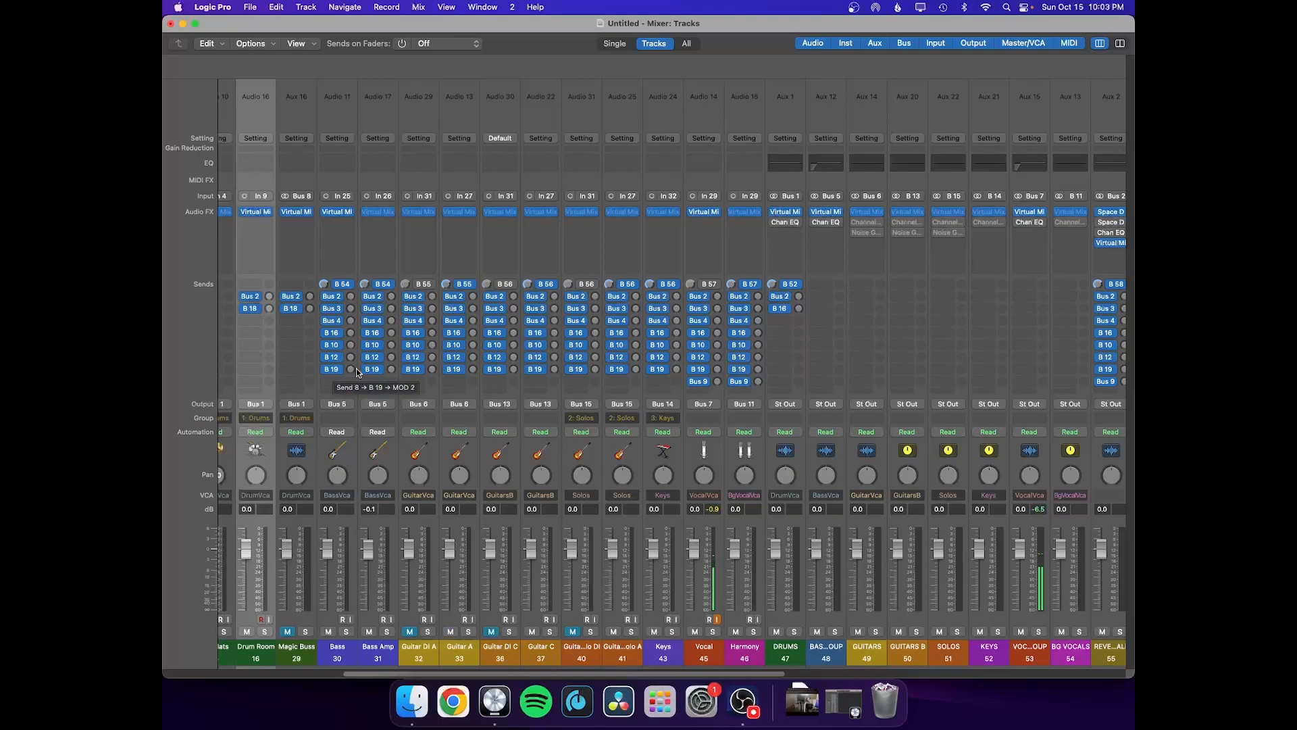
scroll(355, 368, "right", 3)
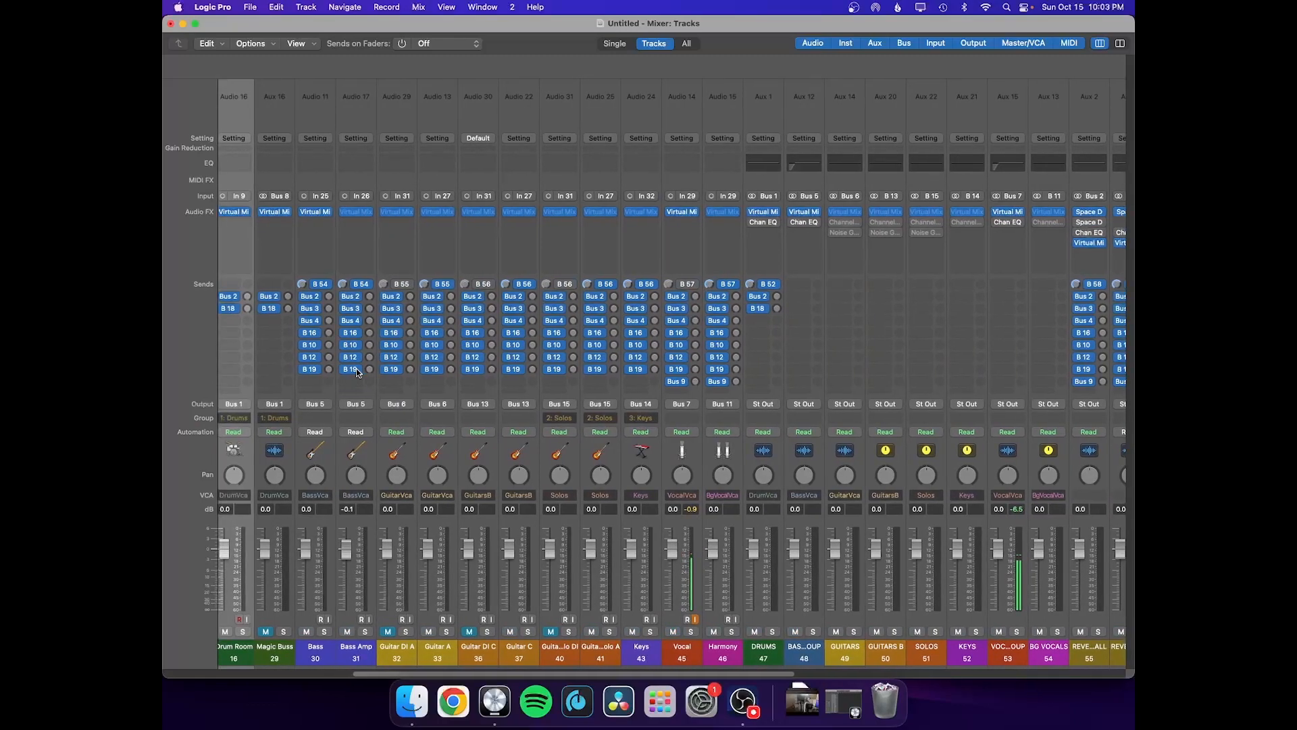
Step: Examine the Reverb Hall channel's Space Designer, close it, and look over the effect return, VCA and output channels
scroll(356, 367, "right", 15)
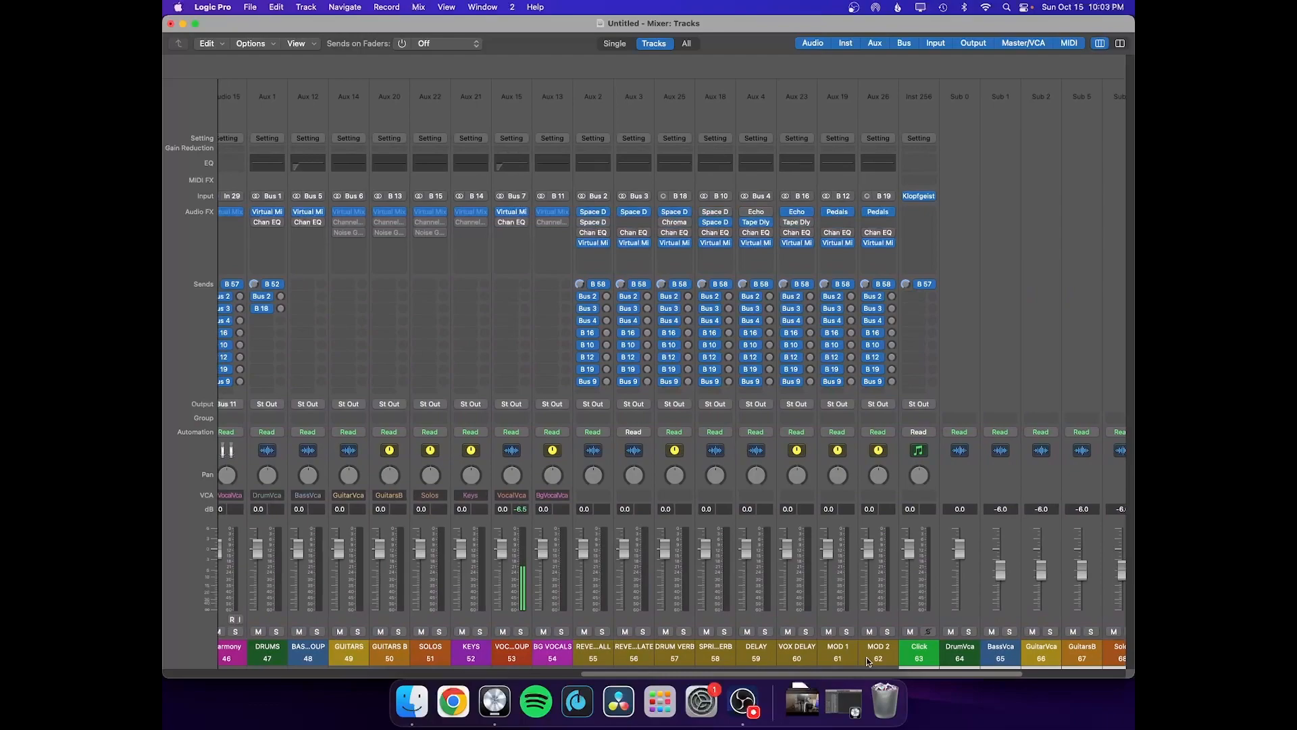
left_click(598, 214)
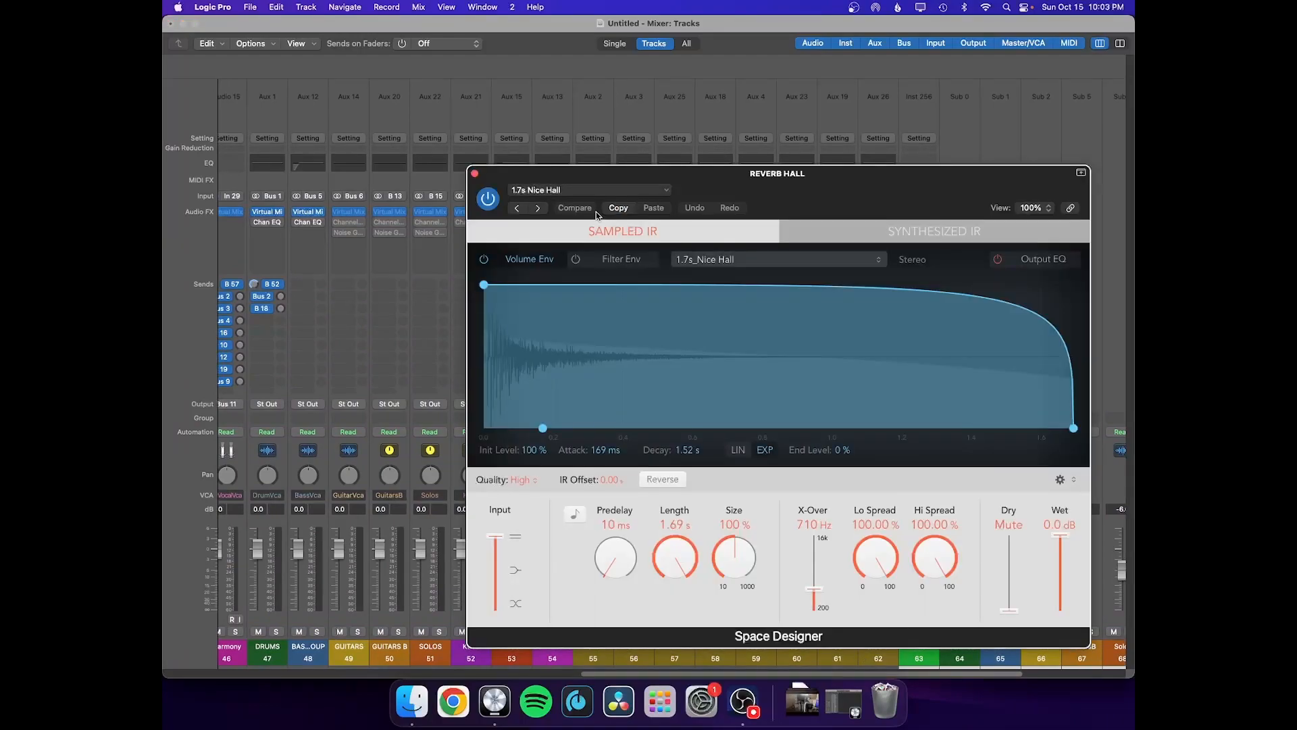
left_click(474, 174)
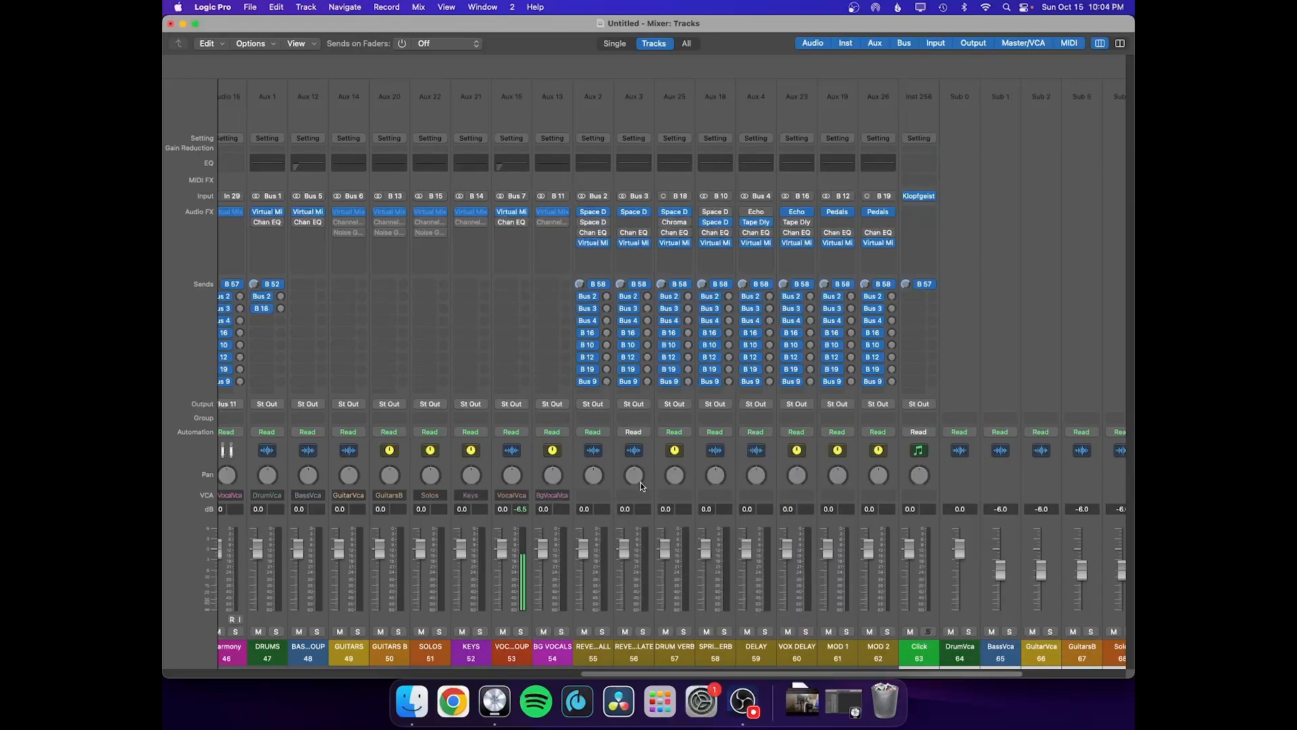
scroll(641, 483, "right", 10)
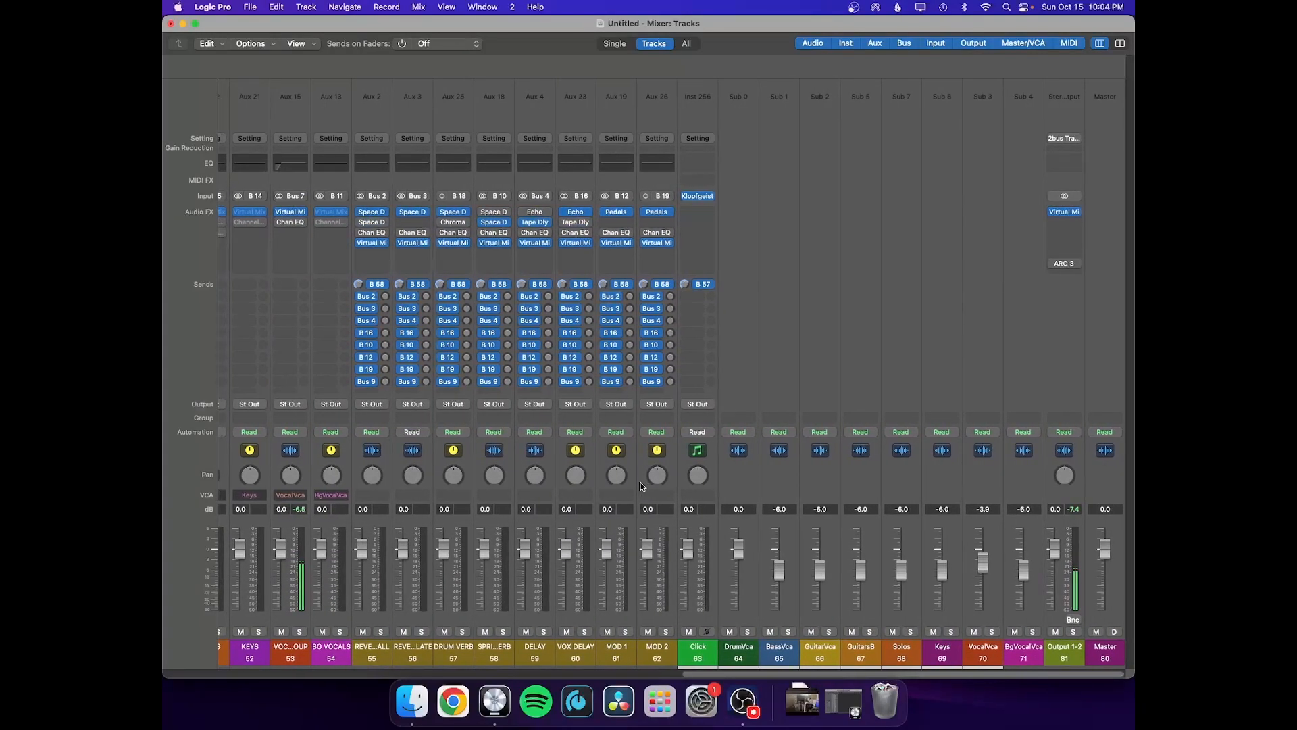
scroll(640, 482, "left", 3)
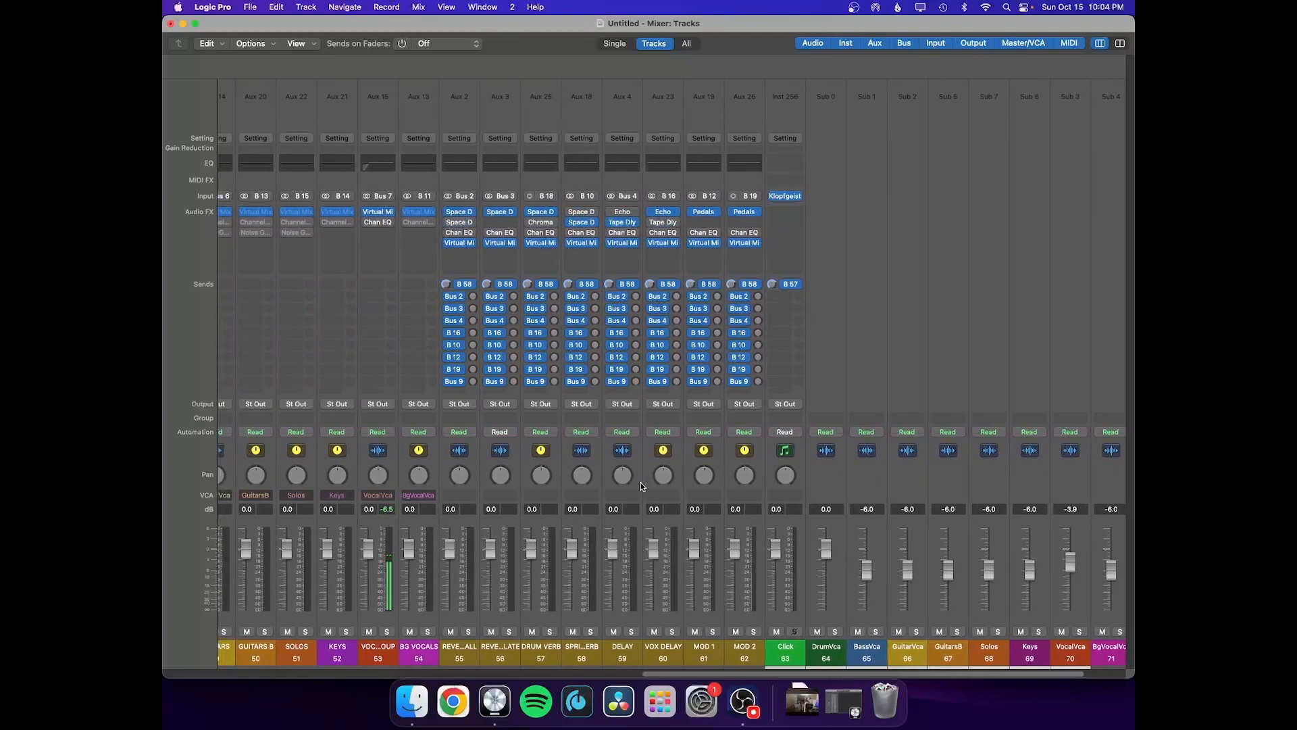
scroll(640, 486, "left", 3)
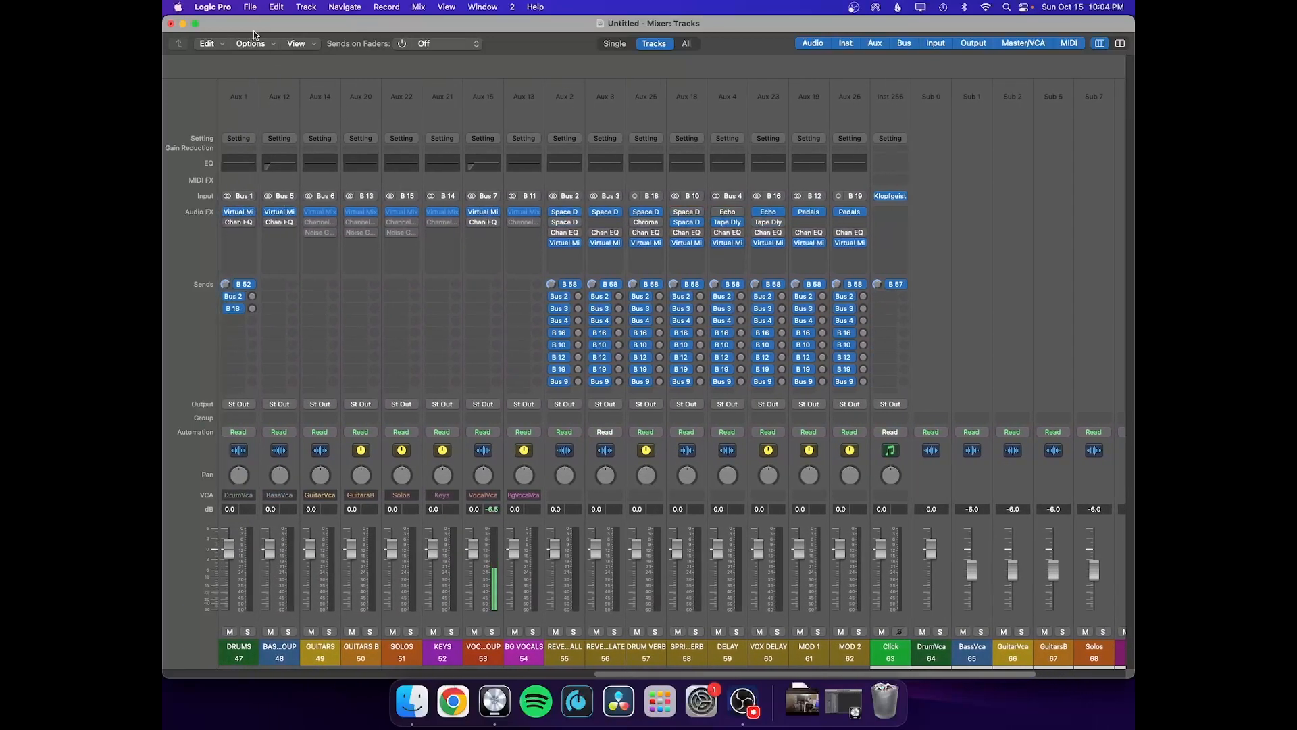
Step: Restore the main Tracks window, reveal the hidden tracks down to Master, and bring the Mixer back to the front
left_click(846, 689)
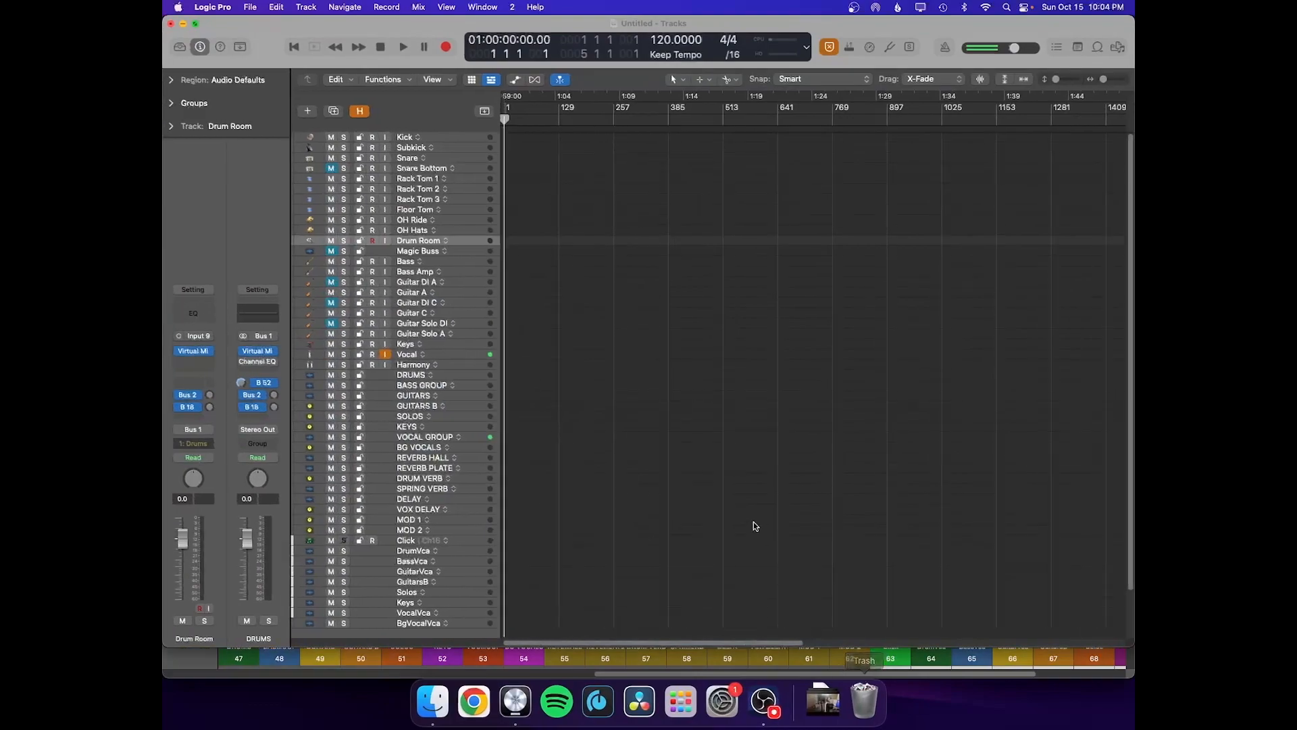
left_click(359, 111)
left_click(358, 120)
scroll(450, 394, "down", 10)
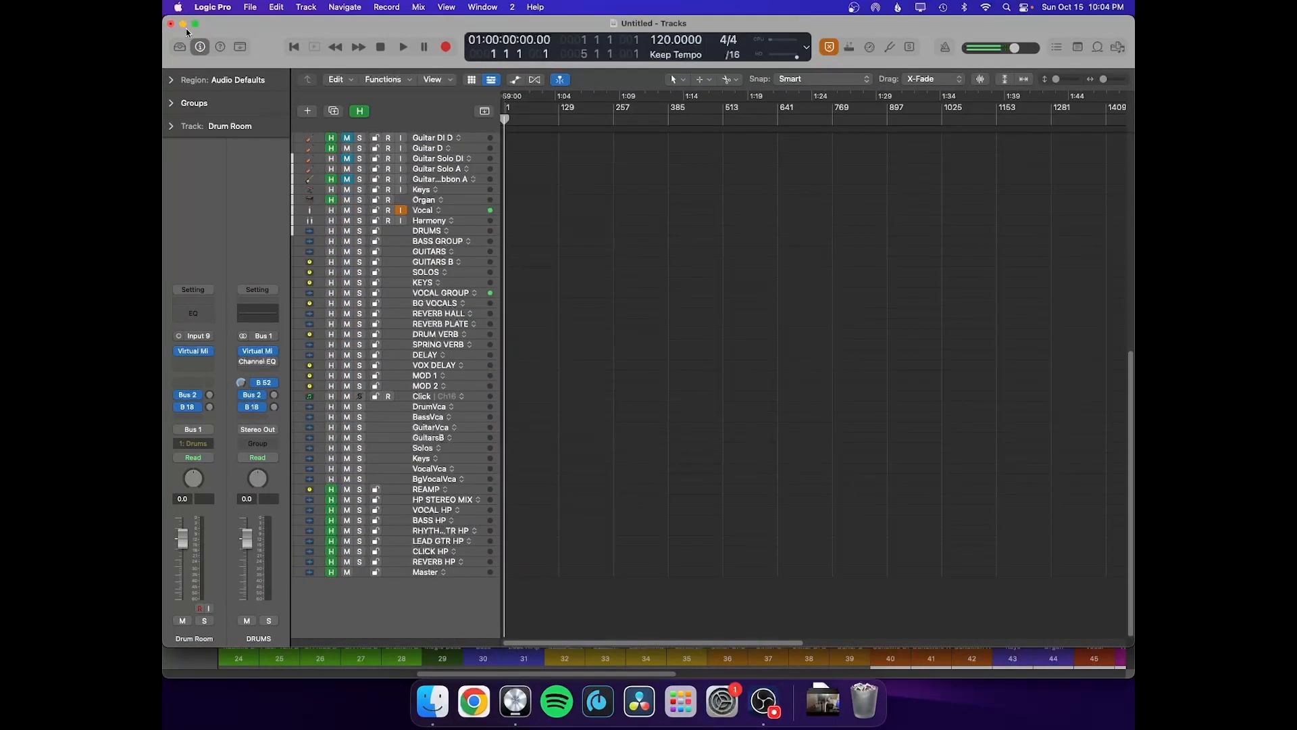
double_click(230, 23)
left_click(263, 31)
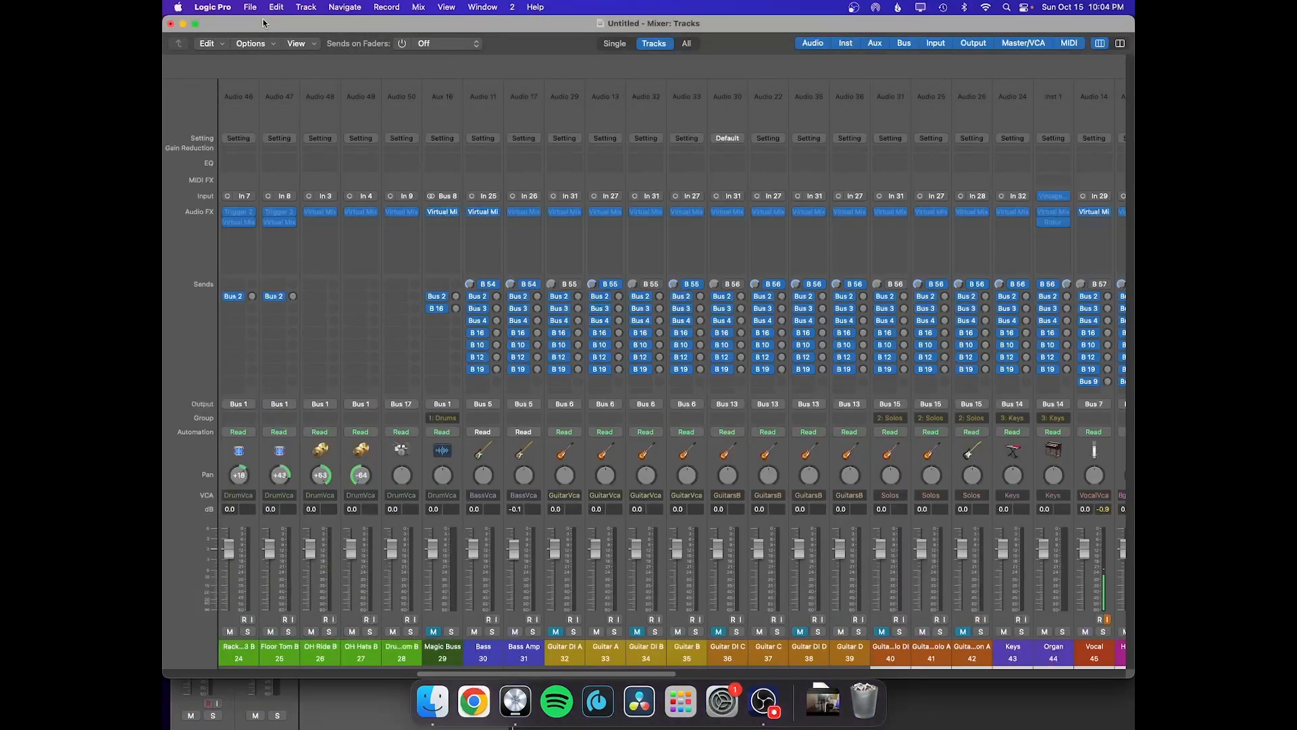
Step: Look over the revealed Reamp and headphone mix channels and the hardware outputs at the end of the Mixer
scroll(411, 501, "right", 15)
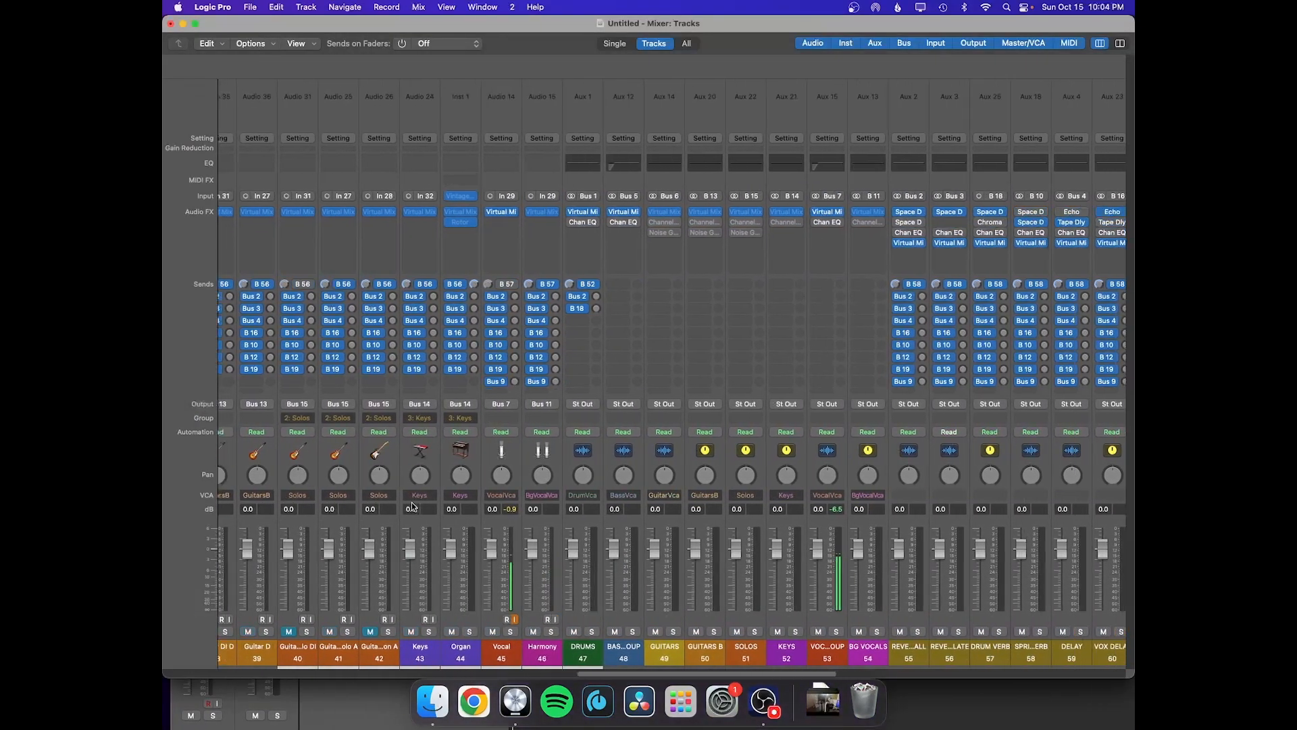
scroll(411, 506, "right", 12)
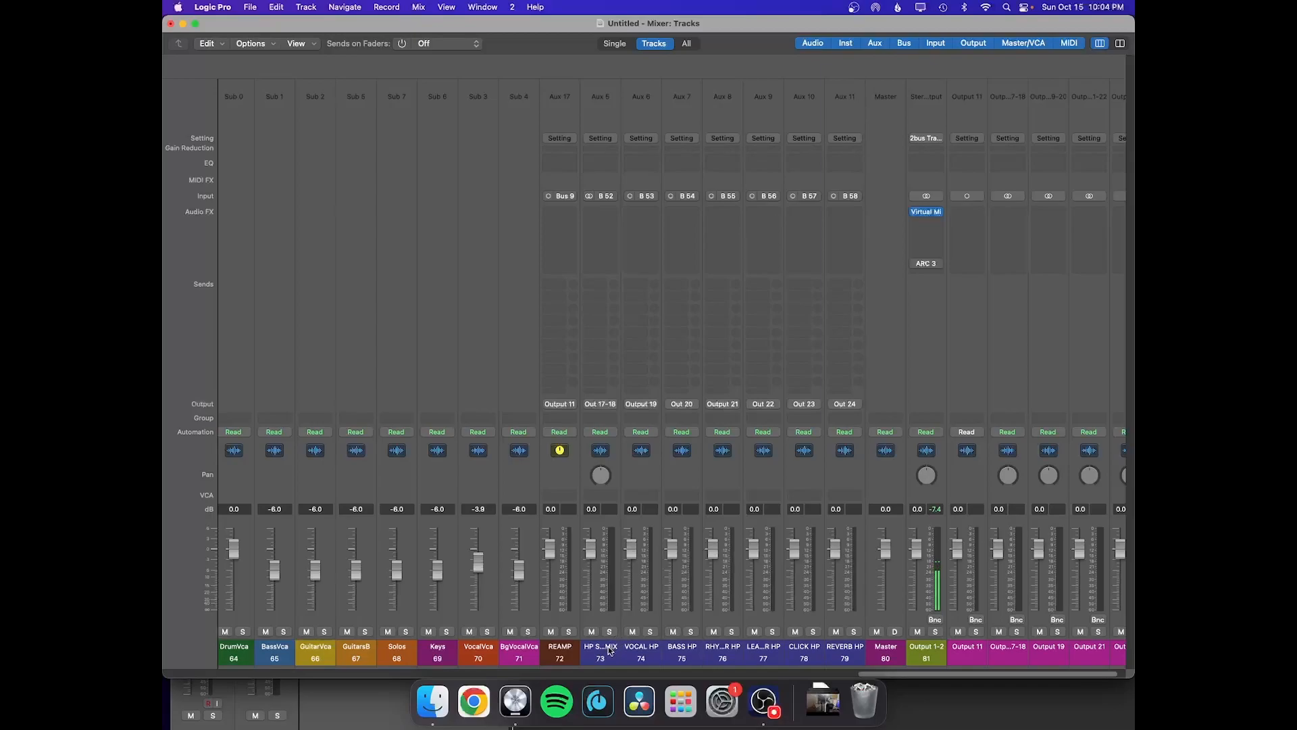
scroll(939, 649, "right", 2)
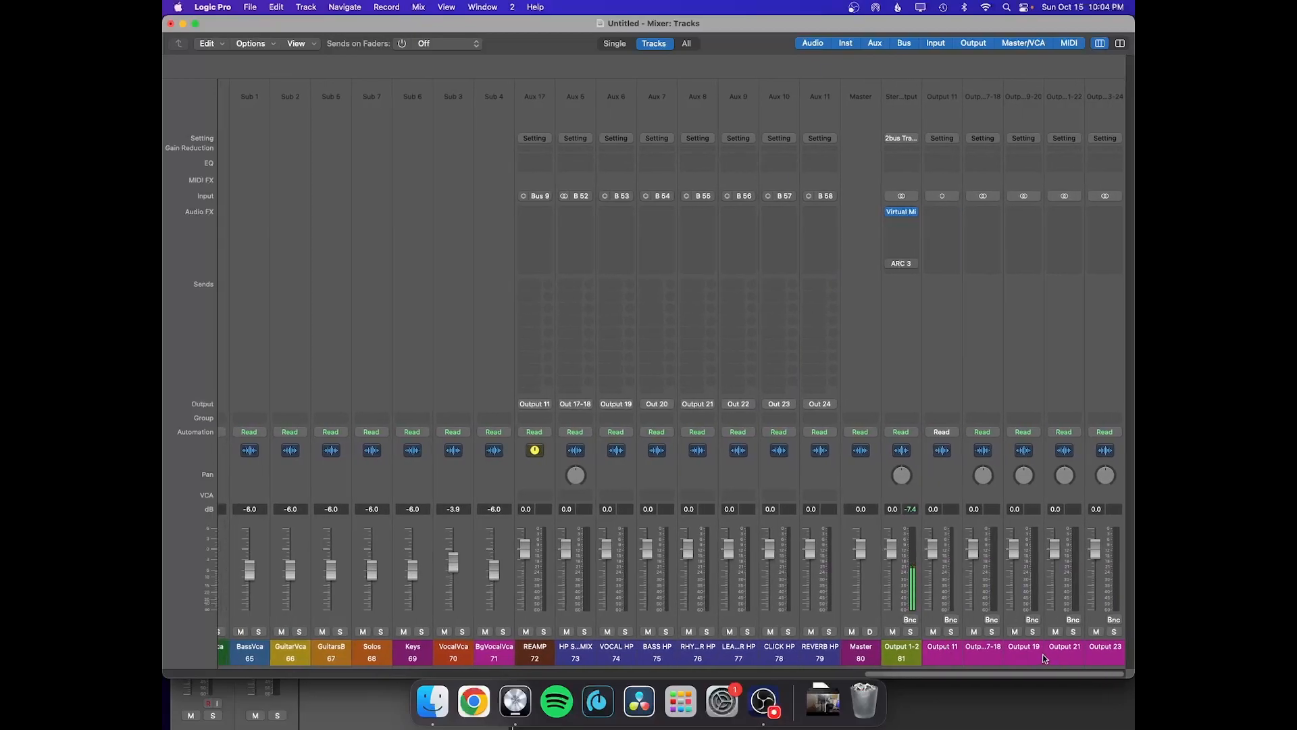
Step: Go back through the Mixer to the first channels and examine the main drum channels and the B drum set
scroll(716, 607, "left", 10)
scroll(716, 607, "left", 20)
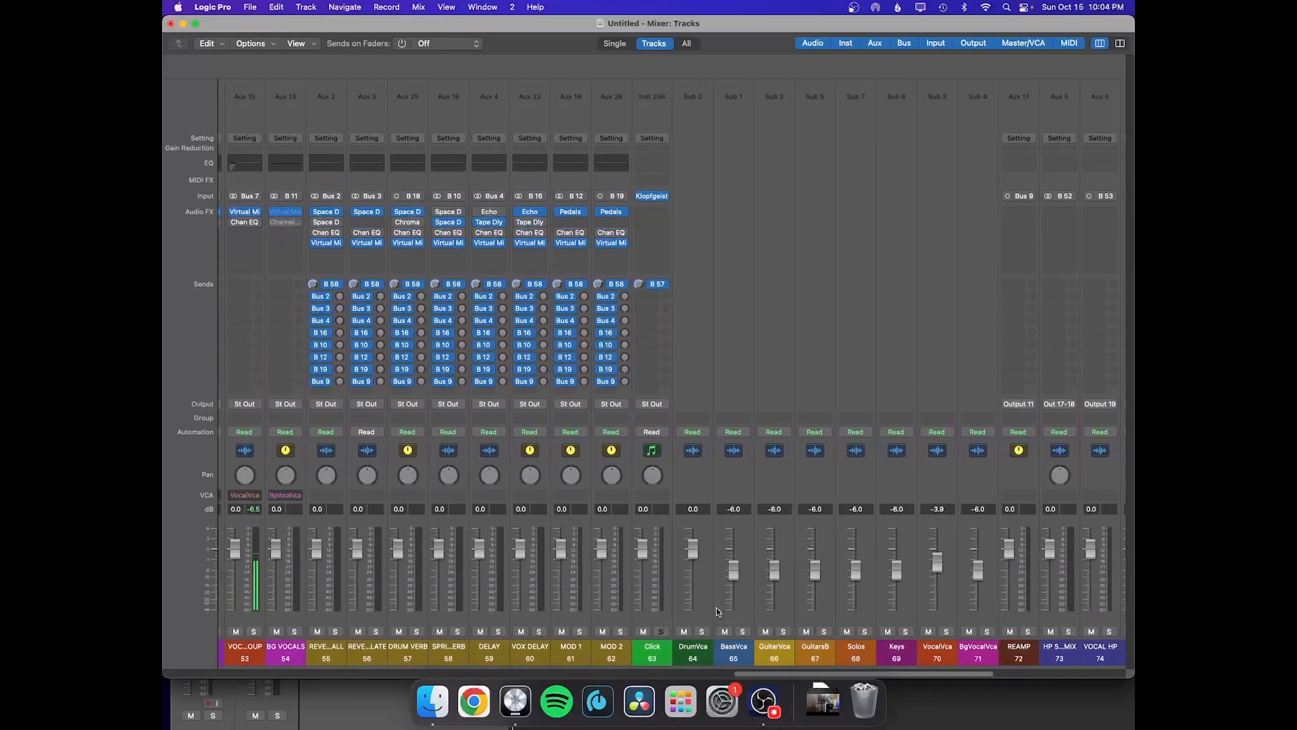
scroll(717, 610, "left", 20)
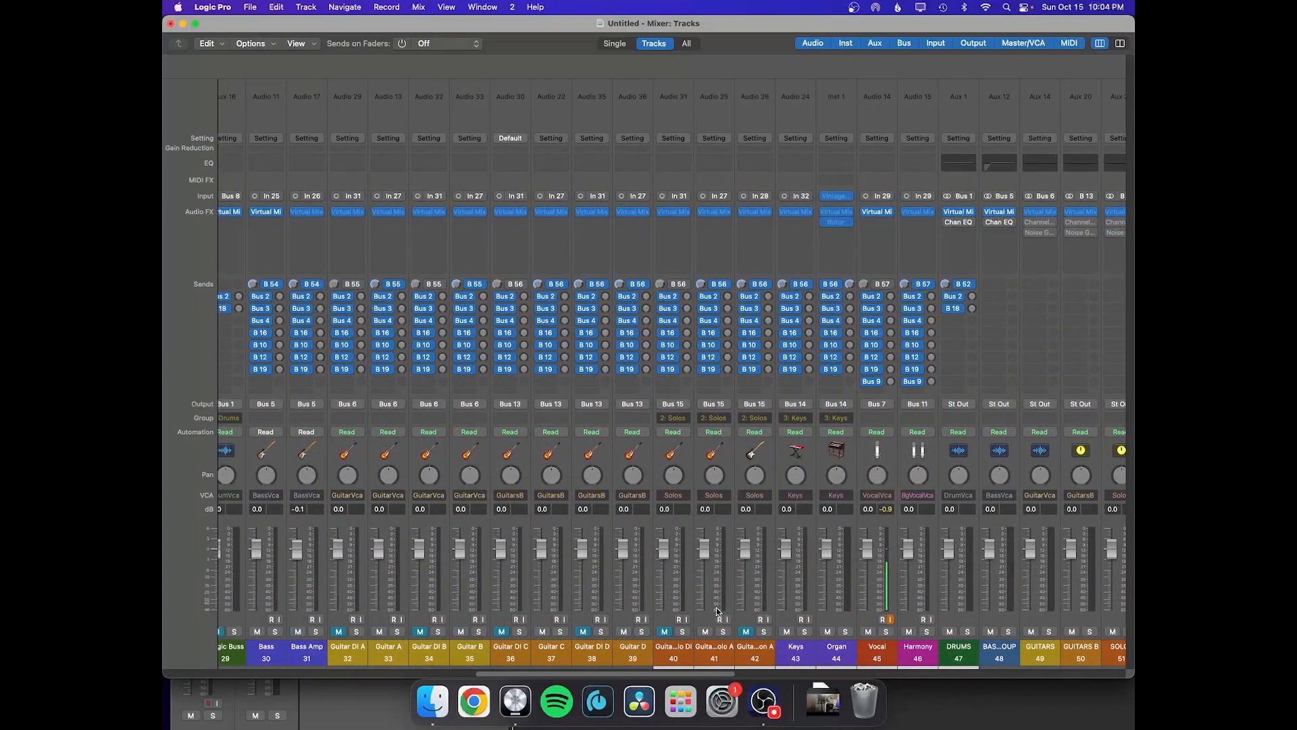
scroll(717, 611, "left", 20)
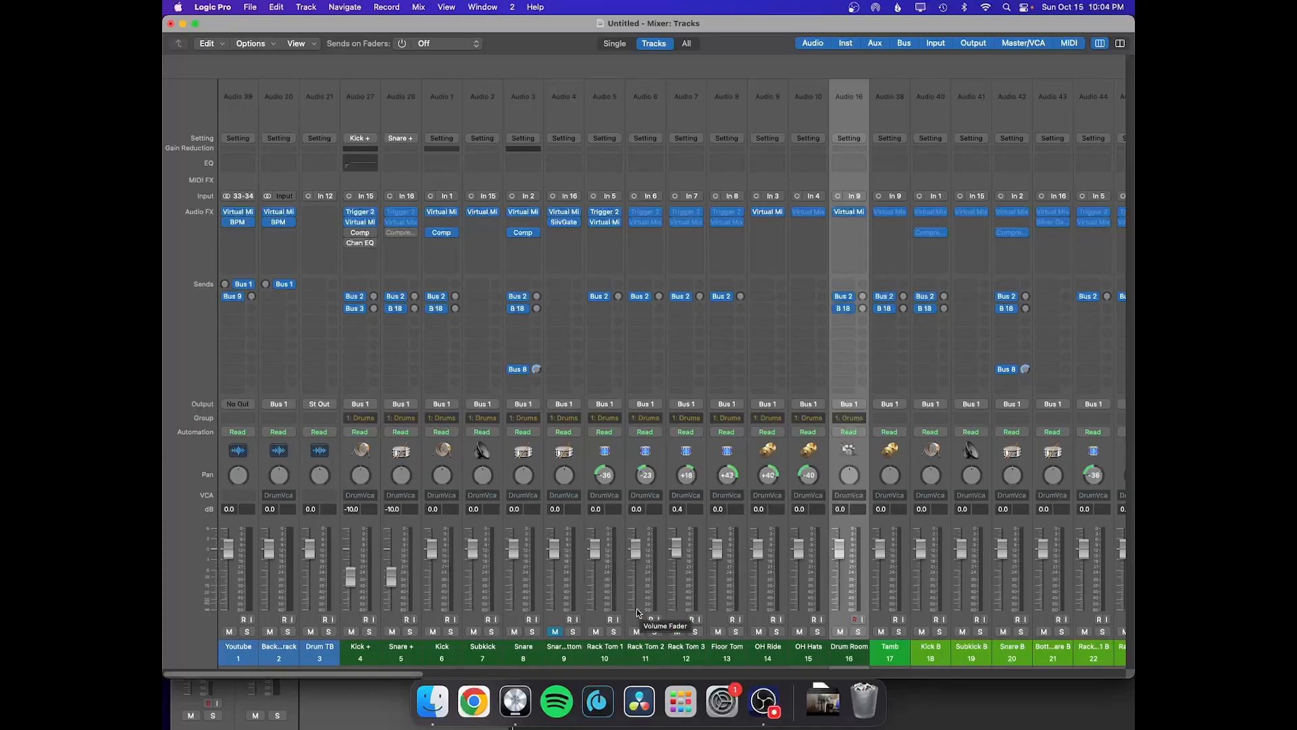
scroll(637, 612, "right", 10)
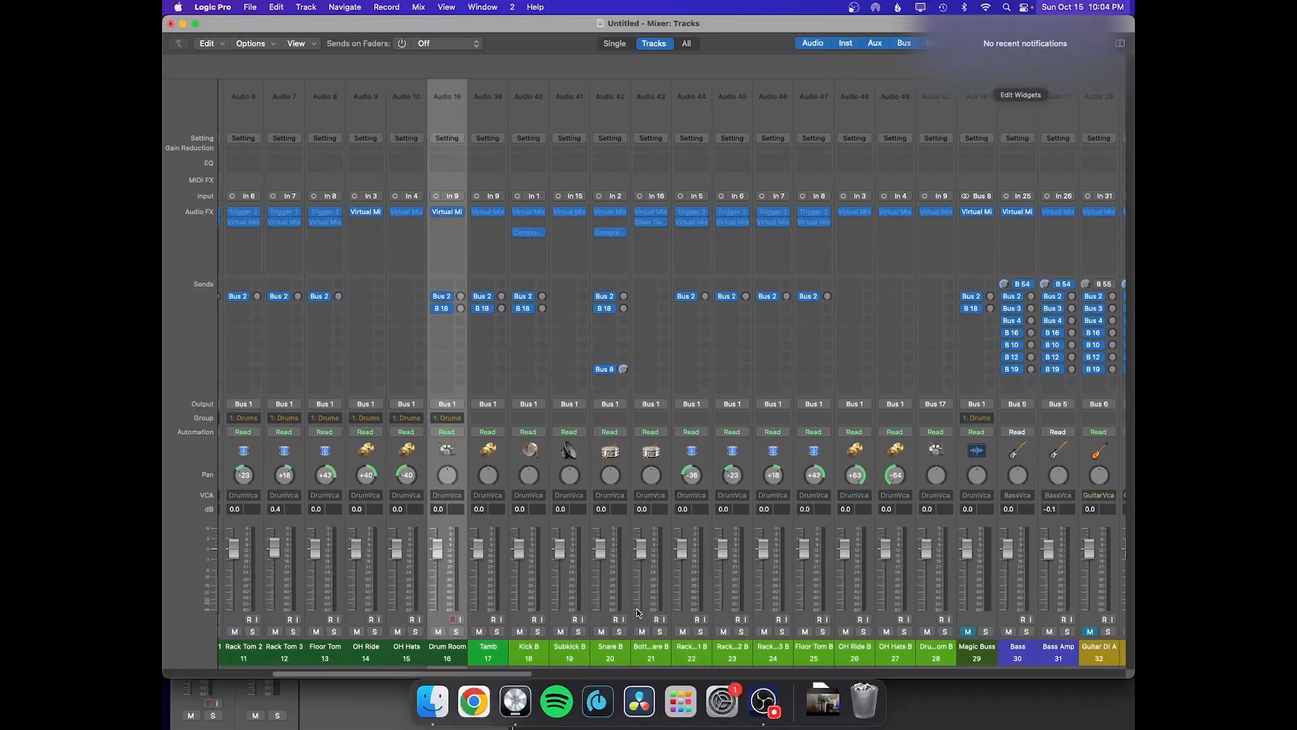
scroll(636, 609, "right", 1)
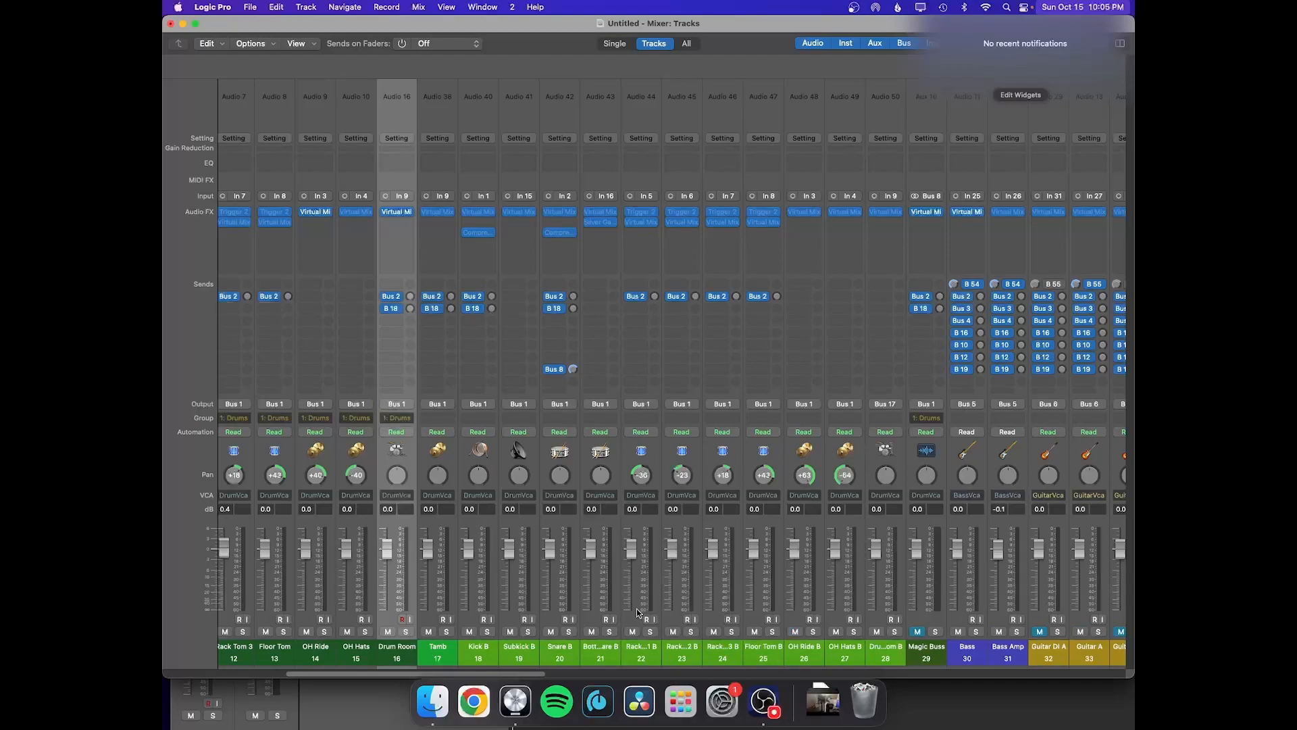
scroll(637, 609, "left", 11)
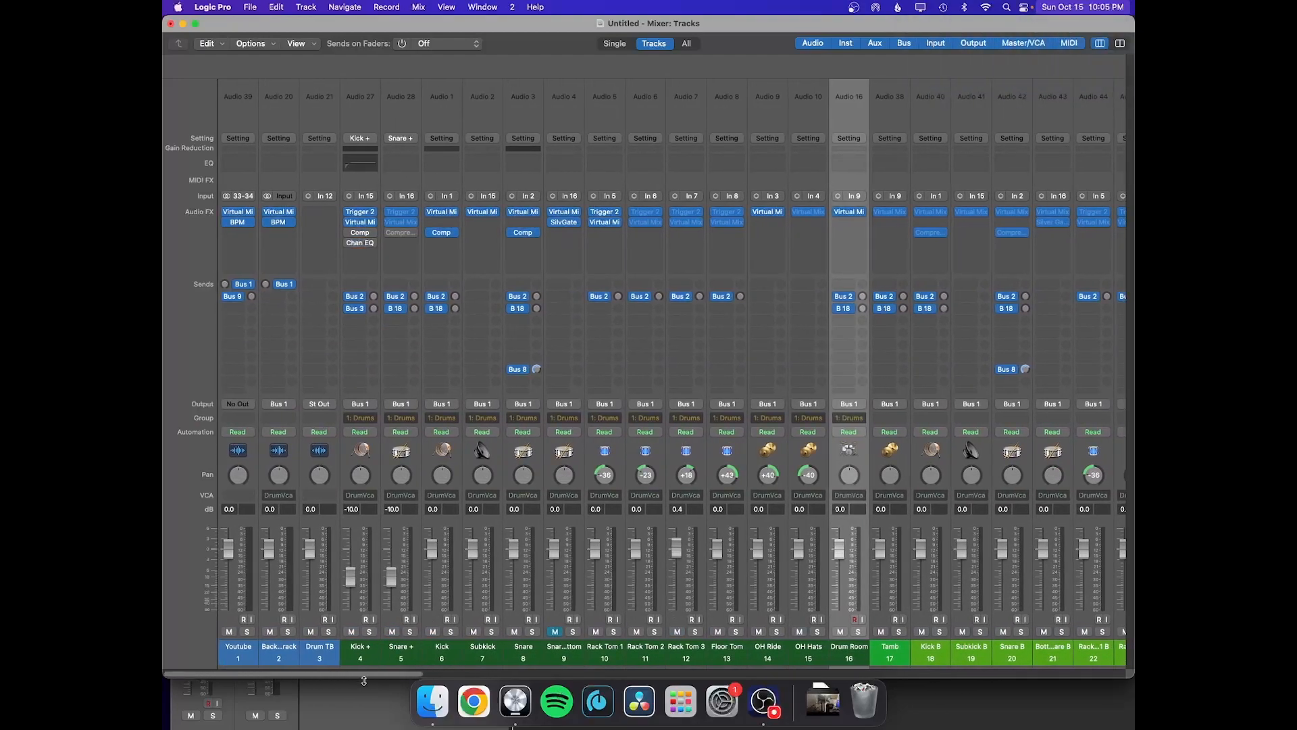
Step: Bring up the Tracks window, hide the tracks marked as hidden, and return to the Mixer
left_click(346, 695)
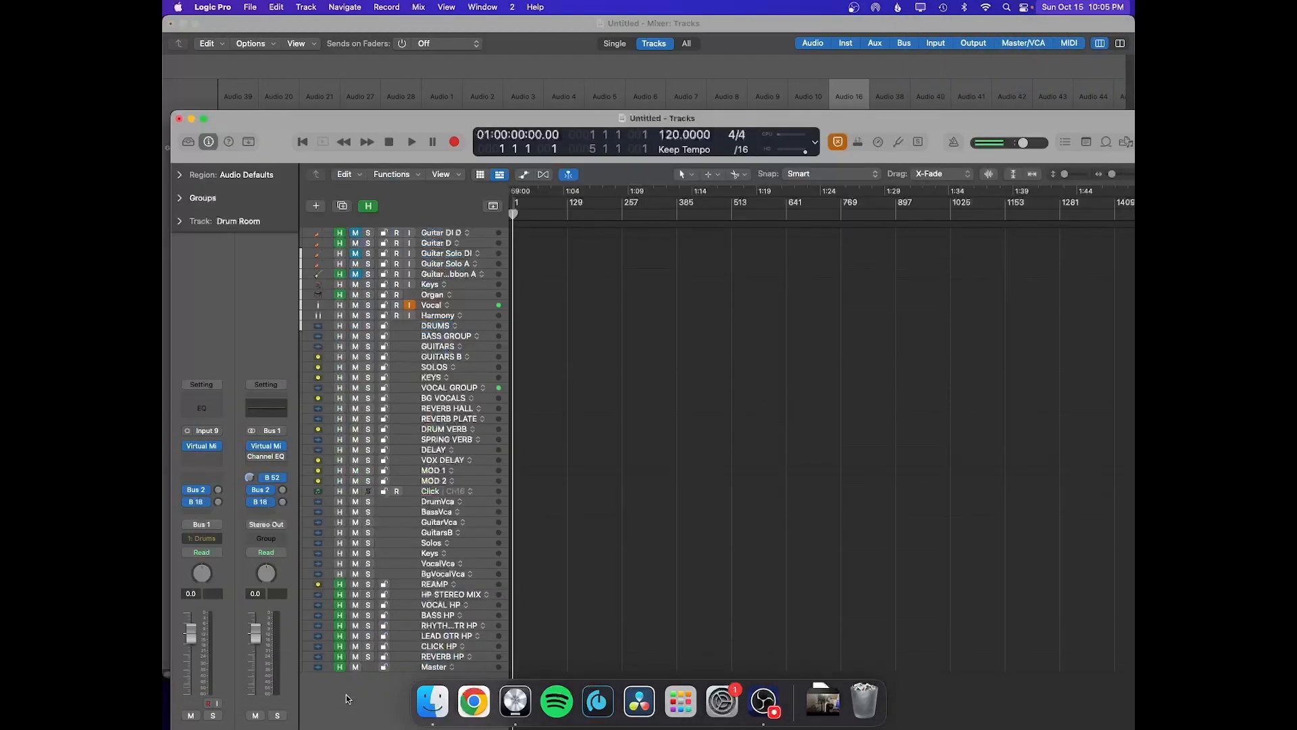
left_click(369, 206)
left_click(389, 24)
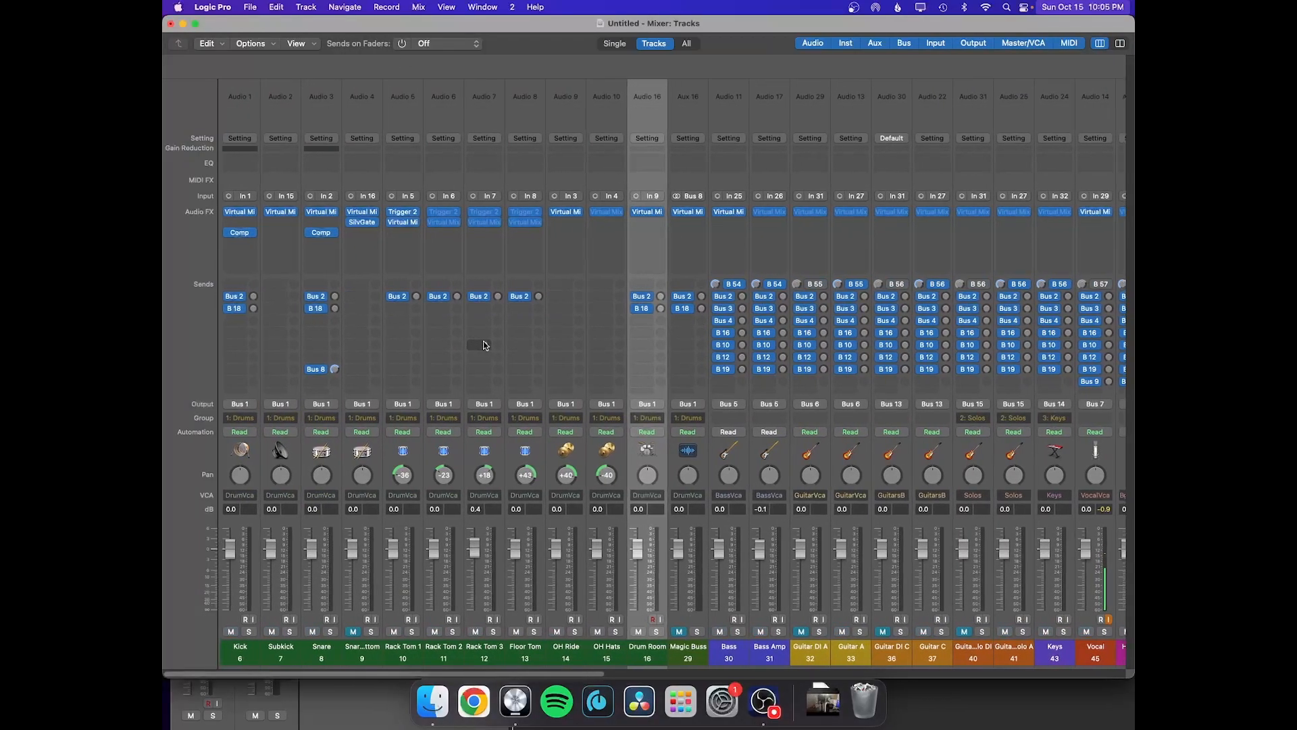
Step: Look over the project file commands, including Save as Template, without choosing one, and select the Kick channel
left_click(250, 7)
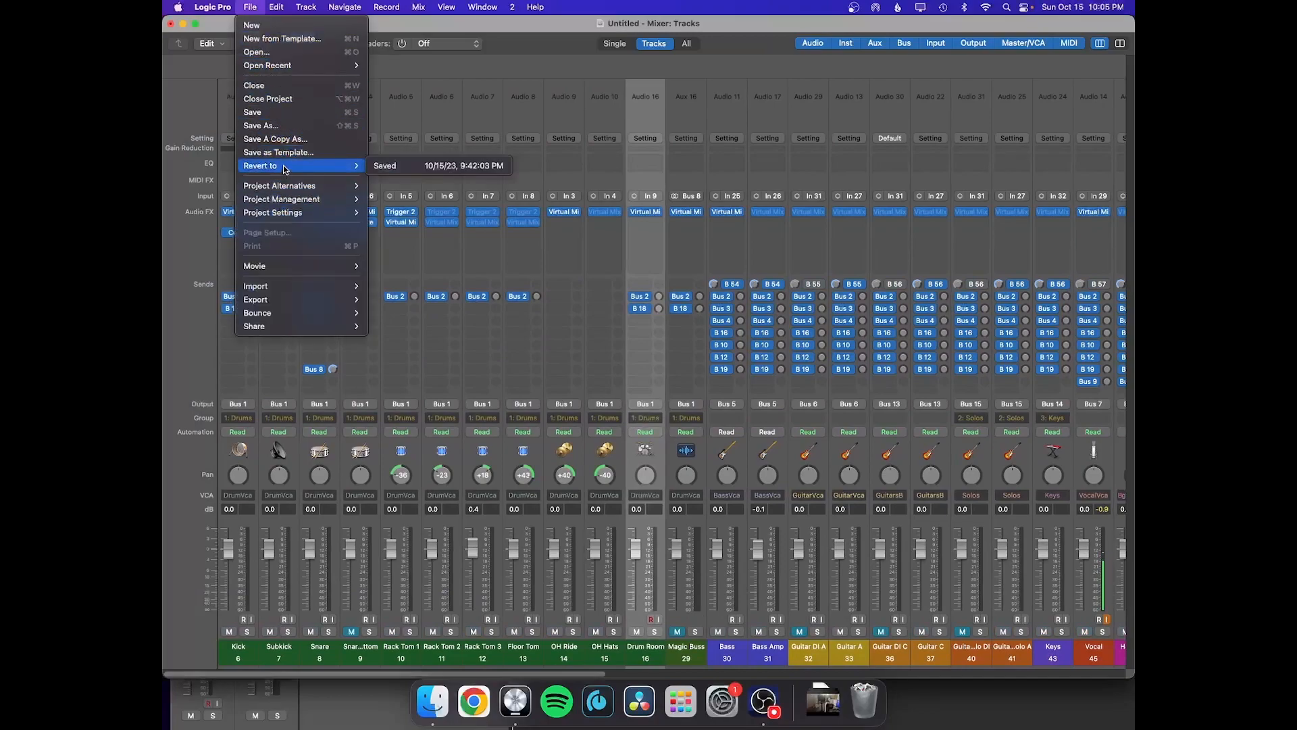
left_click(433, 28)
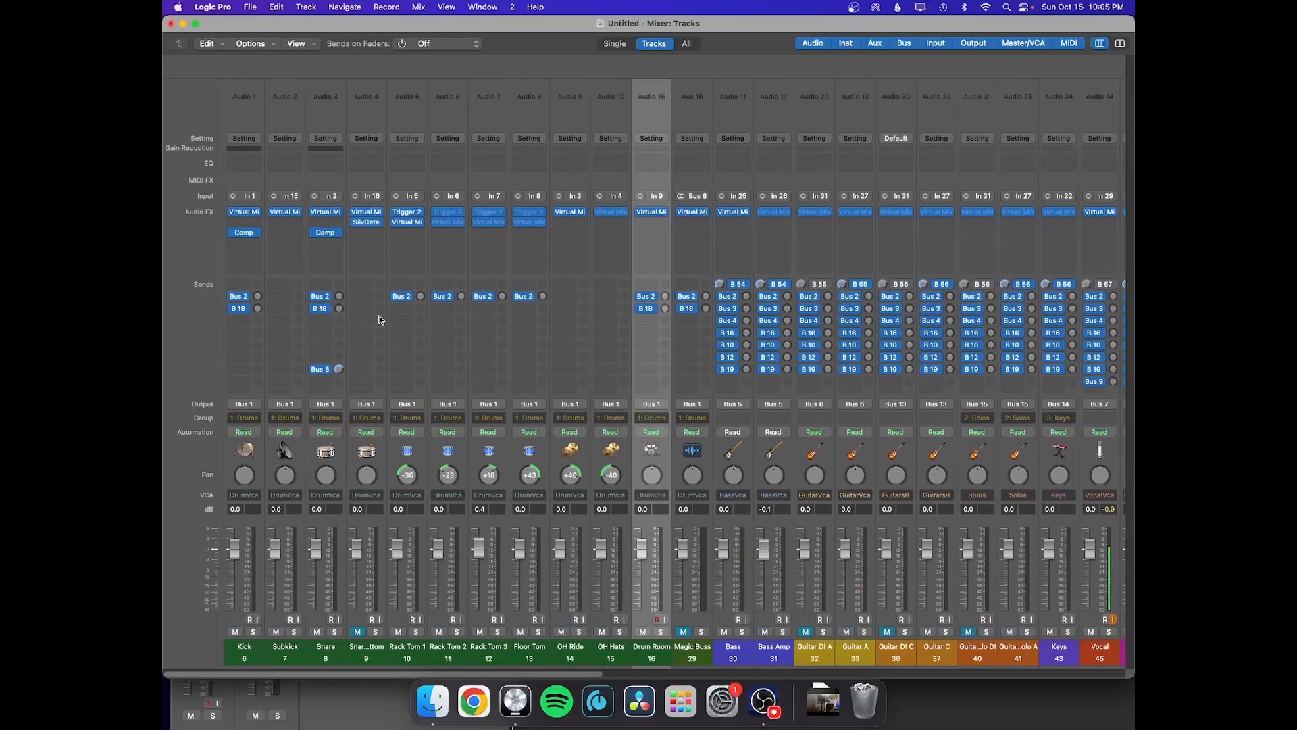
left_click(242, 647)
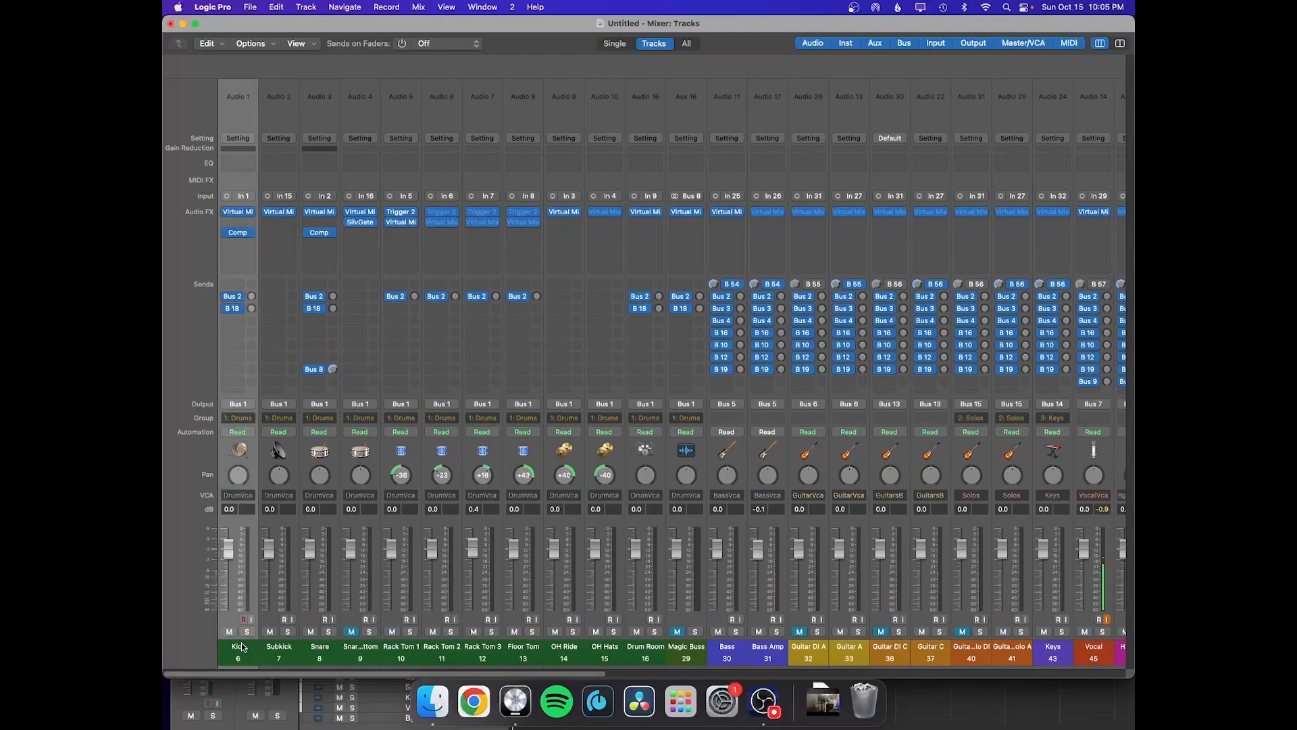